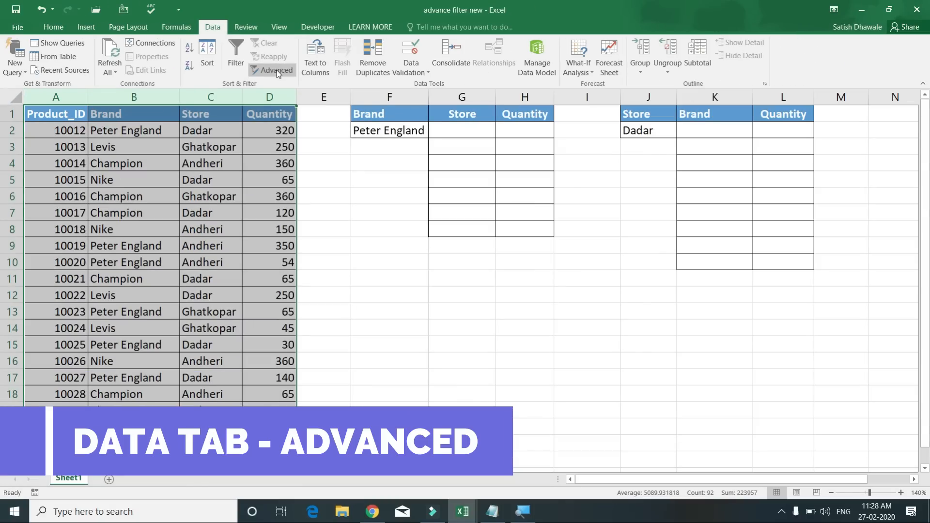
Set up an Advanced Filter on list range A1:D23 with results copied to another location
{"action": "left_click", "coordinate": [277, 70]}
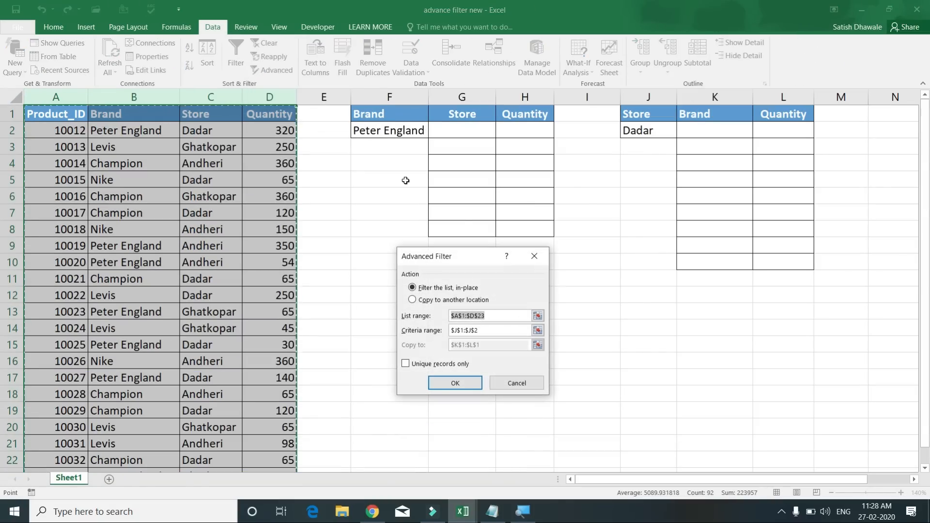
{"action": "left_click_drag", "start_coordinate": [434, 260], "coordinate": [363, 204]}
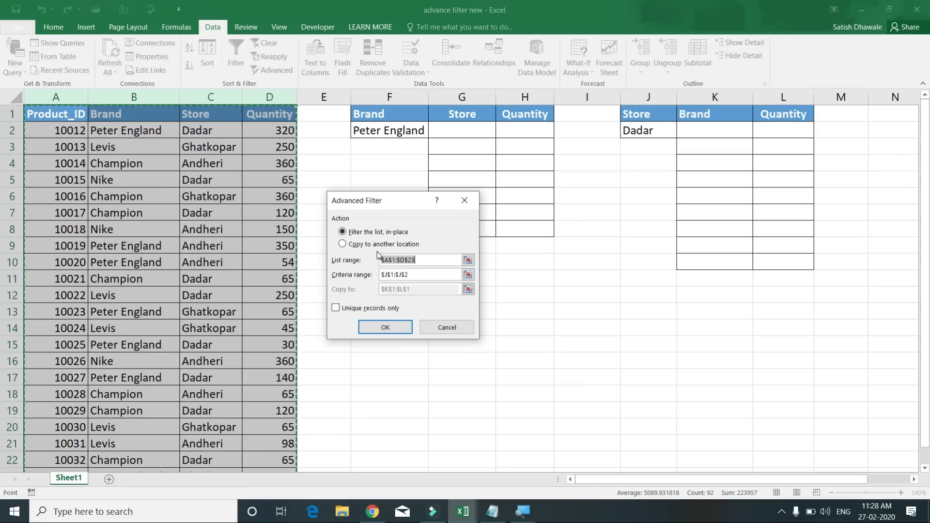
{"action": "left_click", "coordinate": [376, 241]}
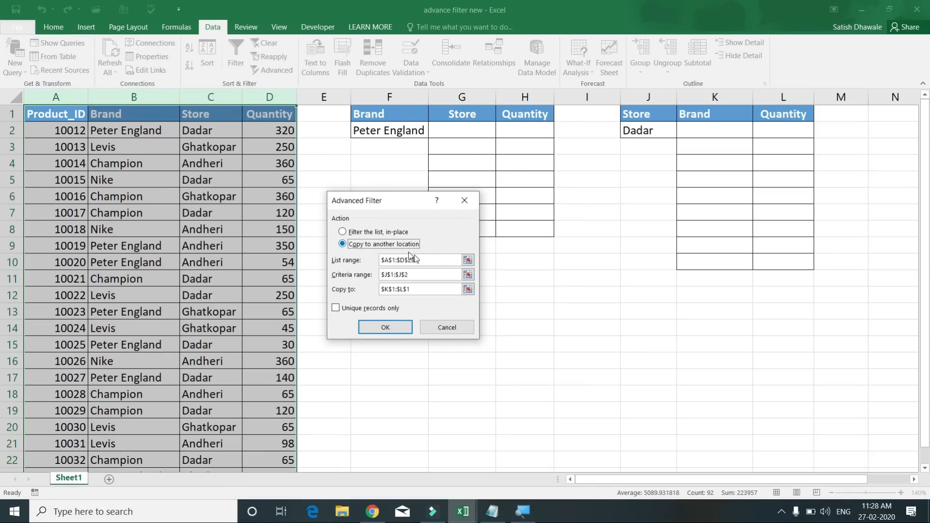
{"action": "left_click_drag", "start_coordinate": [428, 260], "coordinate": [380, 260]}
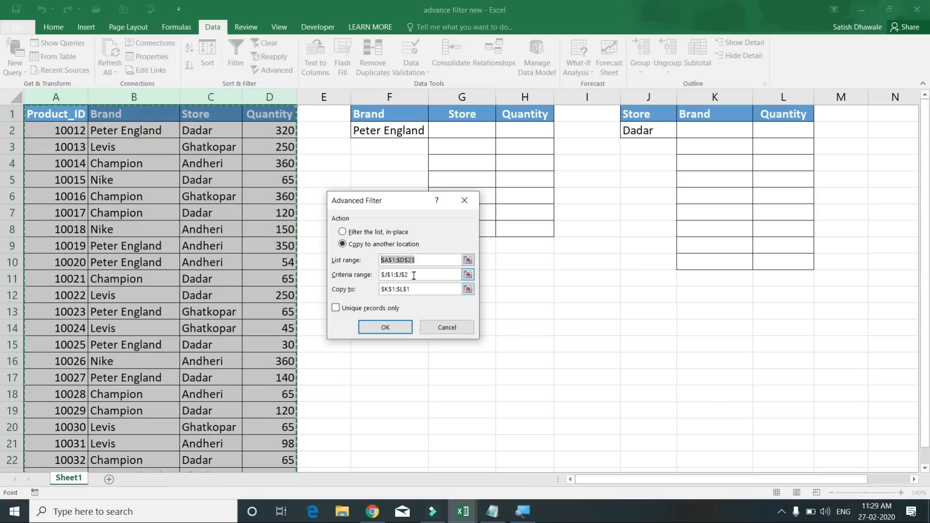
Set the criteria range to F1:F2 and the copy-to range to G1:H1, and run the filter
{"action": "left_click_drag", "start_coordinate": [413, 275], "coordinate": [351, 274]}
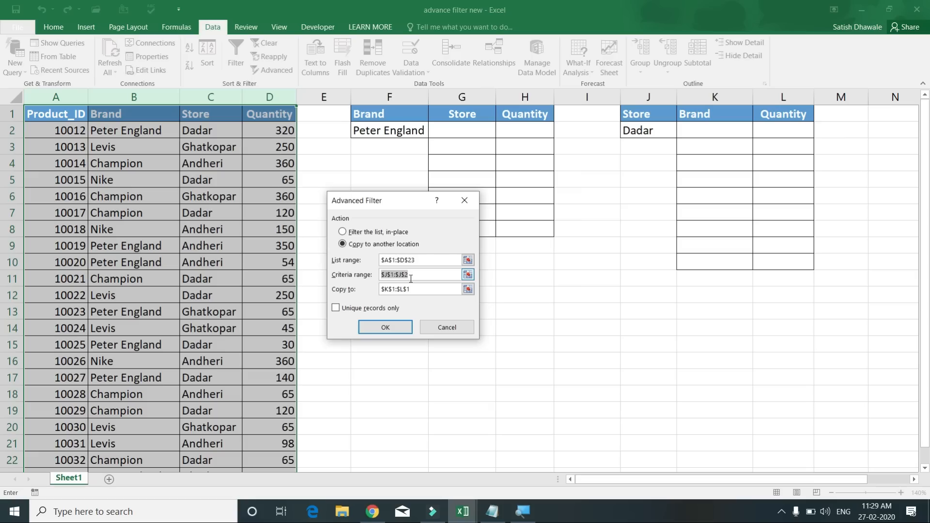
{"action": "left_click_drag", "start_coordinate": [396, 114], "coordinate": [396, 132]}
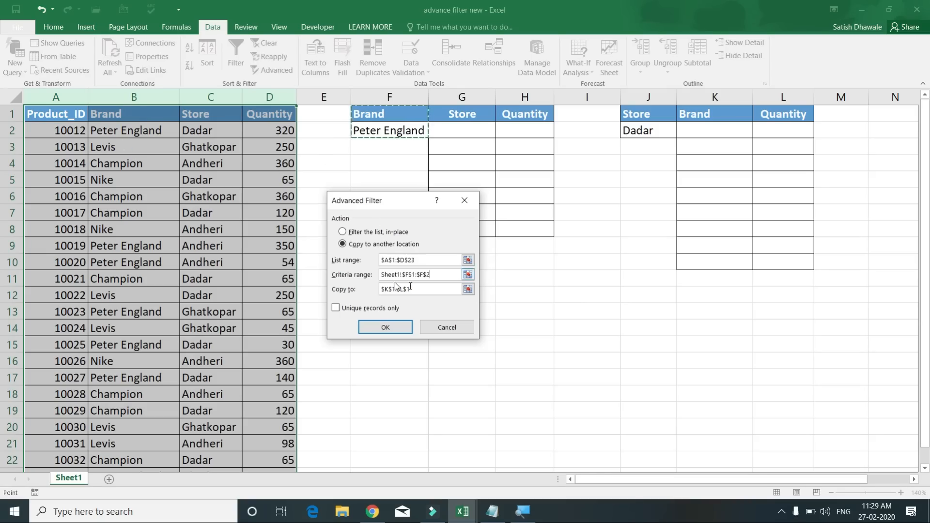
{"action": "left_click_drag", "start_coordinate": [415, 289], "coordinate": [371, 289]}
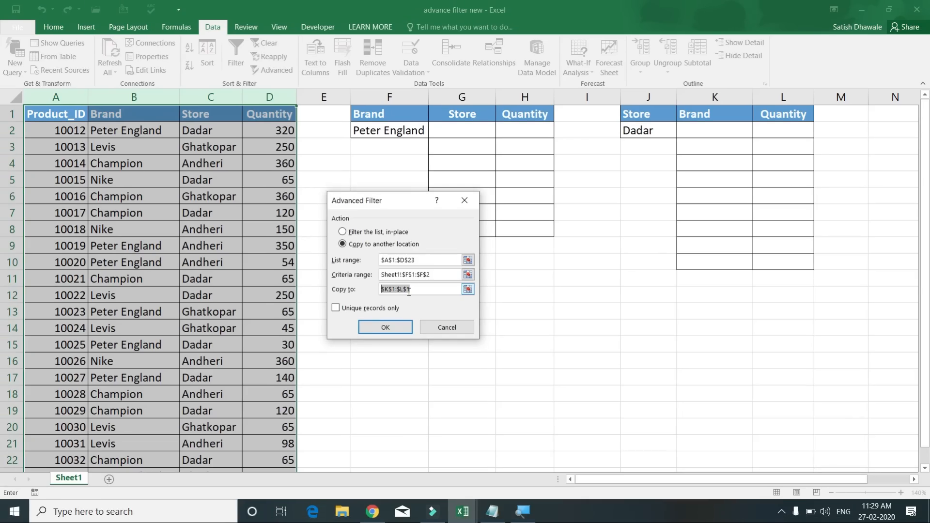
{"action": "left_click_drag", "start_coordinate": [474, 110], "coordinate": [507, 115]}
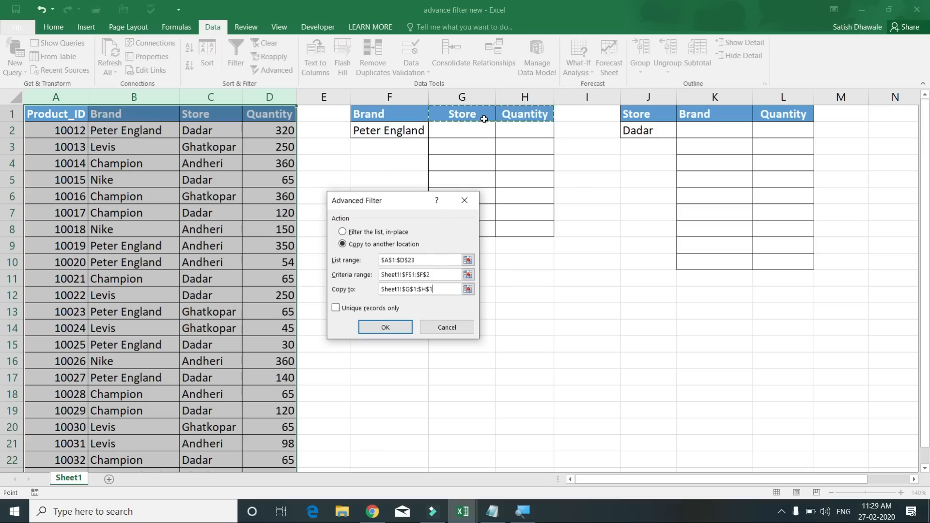
{"action": "left_click", "coordinate": [400, 328]}
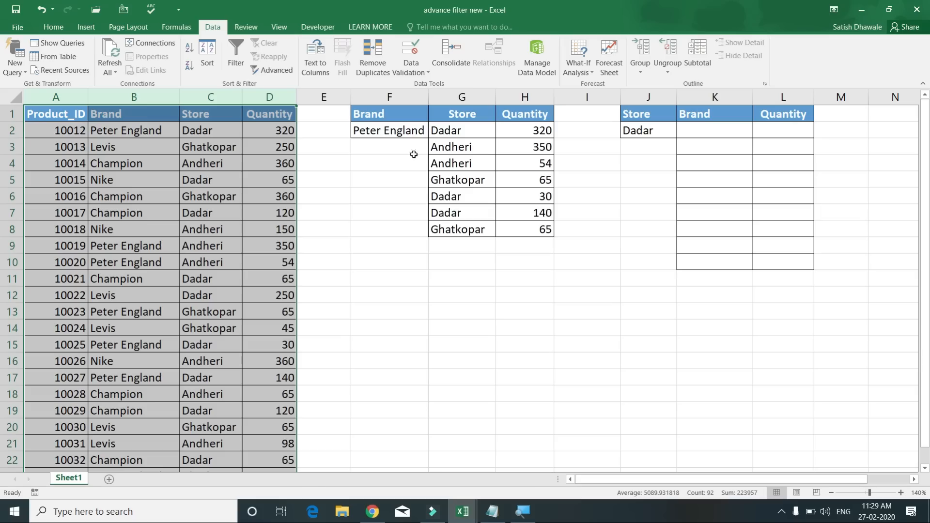
Examine the extracted Peter England stores and quantities, and the Brand and Quantity layout for the Dadar store
{"action": "left_click", "coordinate": [406, 130]}
{"action": "left_click_drag", "start_coordinate": [477, 128], "coordinate": [466, 229]}
{"action": "left_click_drag", "start_coordinate": [524, 128], "coordinate": [519, 226]}
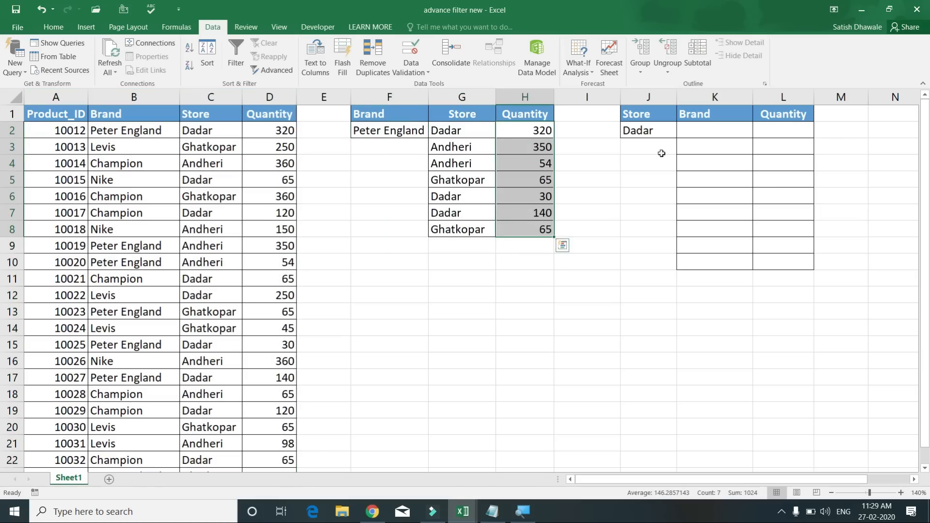
{"action": "left_click_drag", "start_coordinate": [661, 131], "coordinate": [714, 264]}
{"action": "left_click_drag", "start_coordinate": [770, 116], "coordinate": [760, 257]}
{"action": "left_click", "coordinate": [719, 128]}
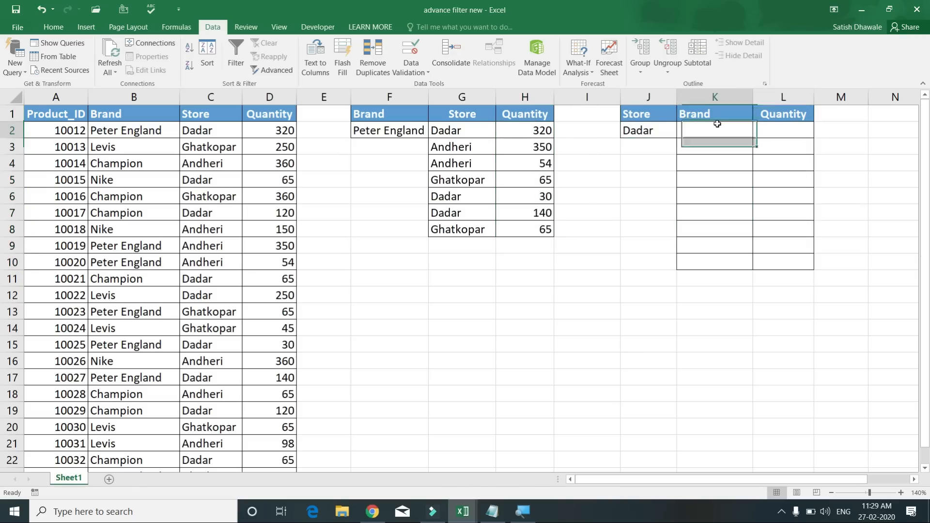
Set up another Advanced Filter on the product data A1:D23 that copies results to another location
{"action": "left_click", "coordinate": [51, 116]}
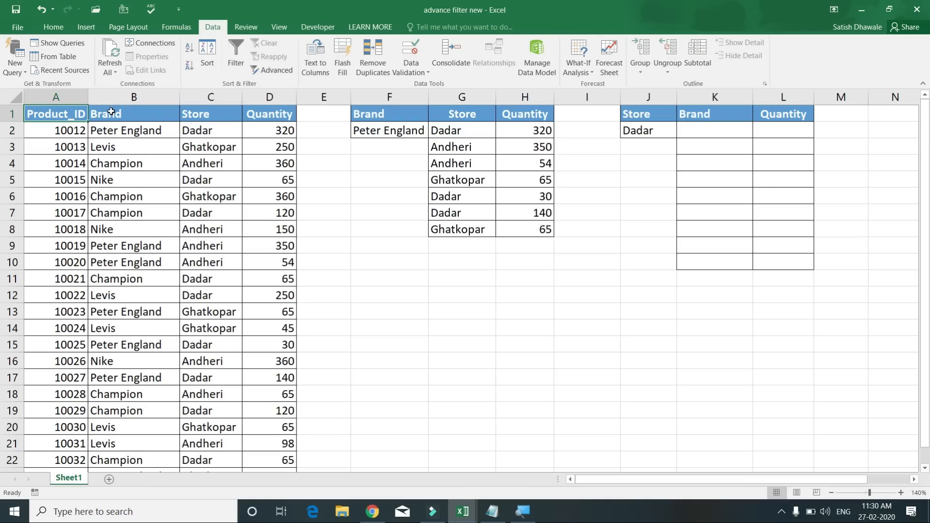
{"action": "key", "text": "ctrl+shift+Down"}
{"action": "key", "text": "ctrl+shift+Right"}
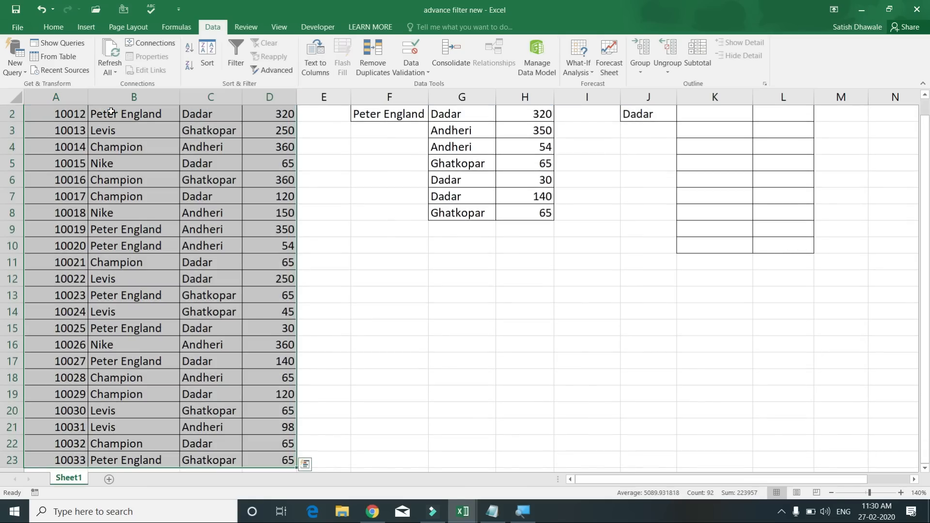
{"action": "scroll", "coordinate": [111, 112], "scroll_direction": "up", "scroll_amount": 1}
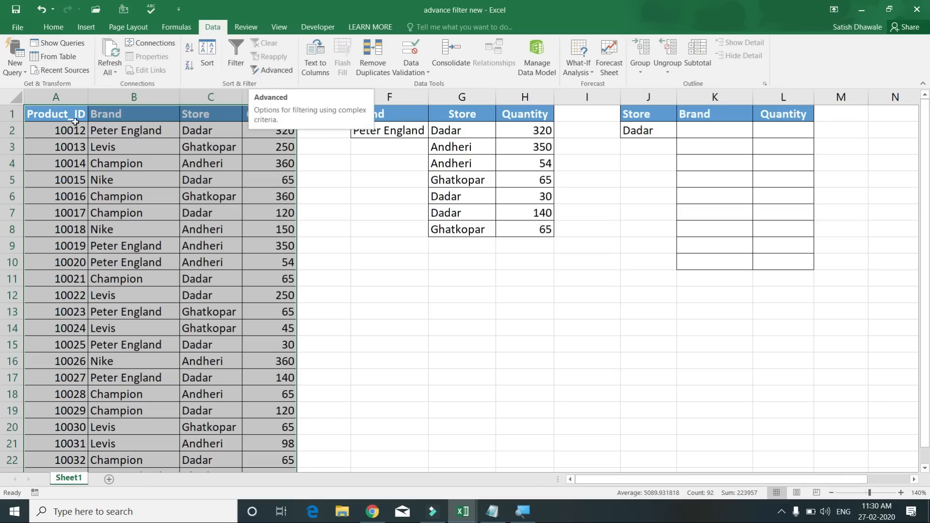
{"action": "left_click", "coordinate": [274, 71]}
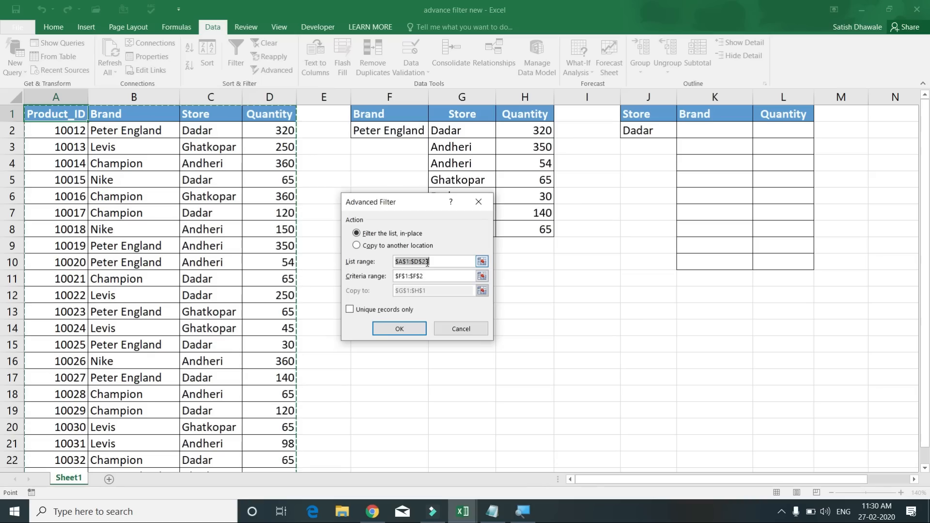
{"action": "left_click", "coordinate": [401, 247]}
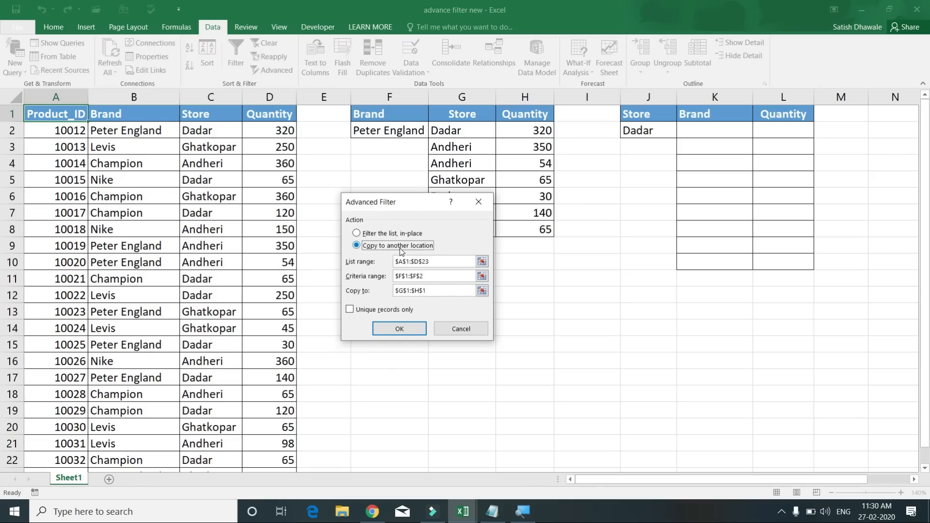
Run the filter with criteria range J1:J2 and copy-to range K1:L1, and widen column K to fit the brand names
{"action": "left_click", "coordinate": [429, 275]}
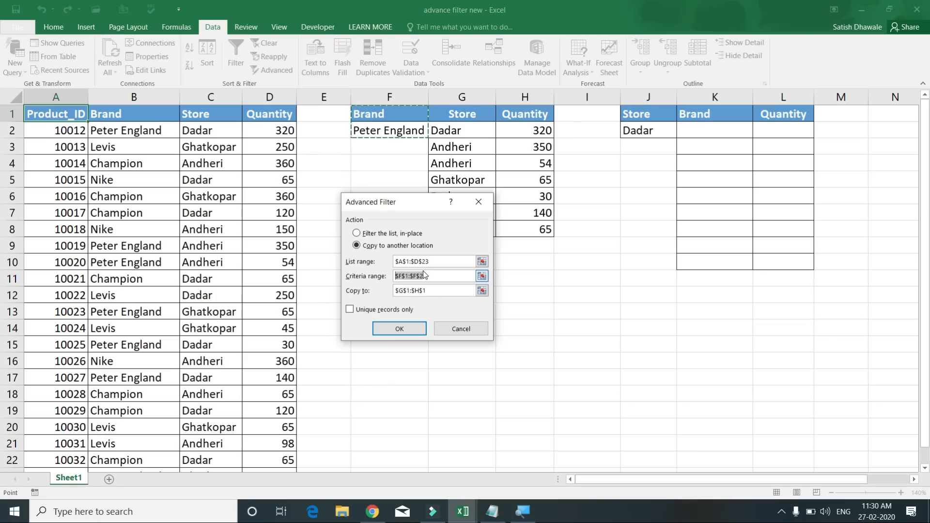
{"action": "left_click_drag", "start_coordinate": [639, 114], "coordinate": [632, 136]}
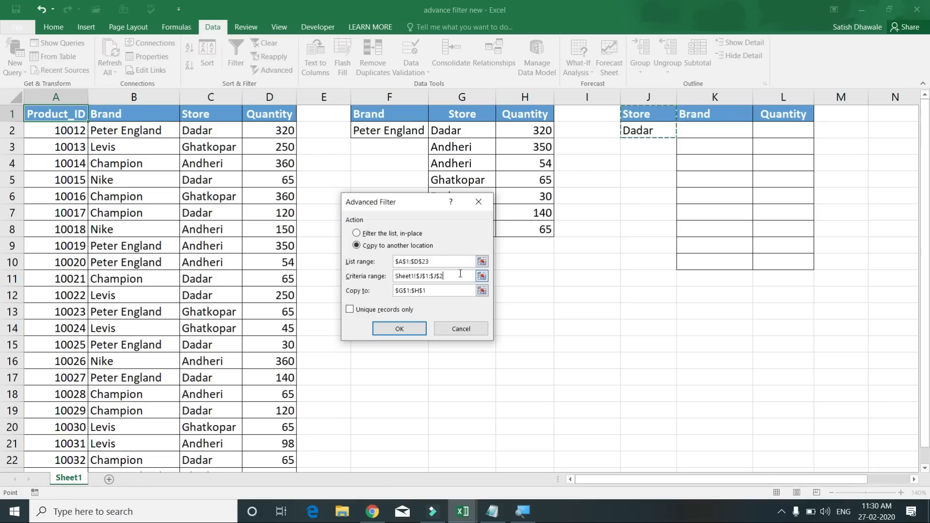
{"action": "double_click", "coordinate": [428, 291]}
{"action": "left_click_drag", "start_coordinate": [674, 114], "coordinate": [785, 114]}
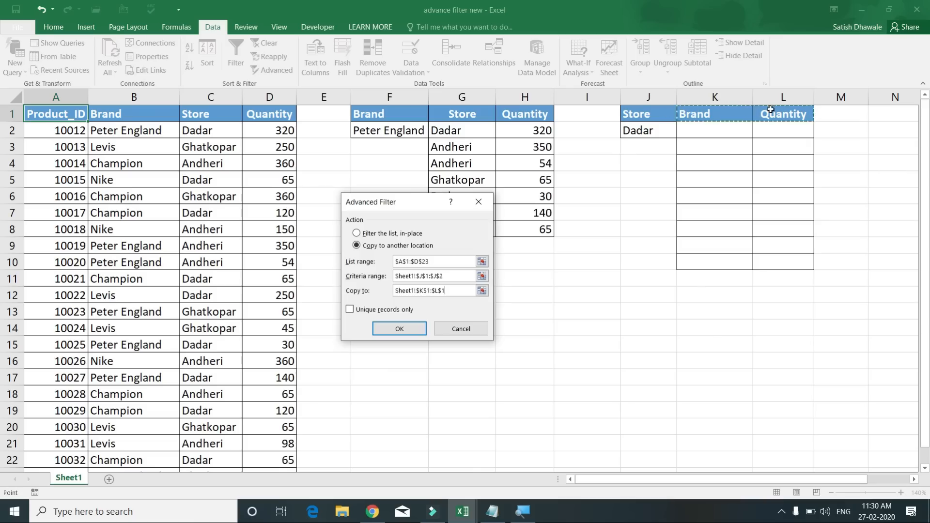
{"action": "left_click", "coordinate": [408, 327]}
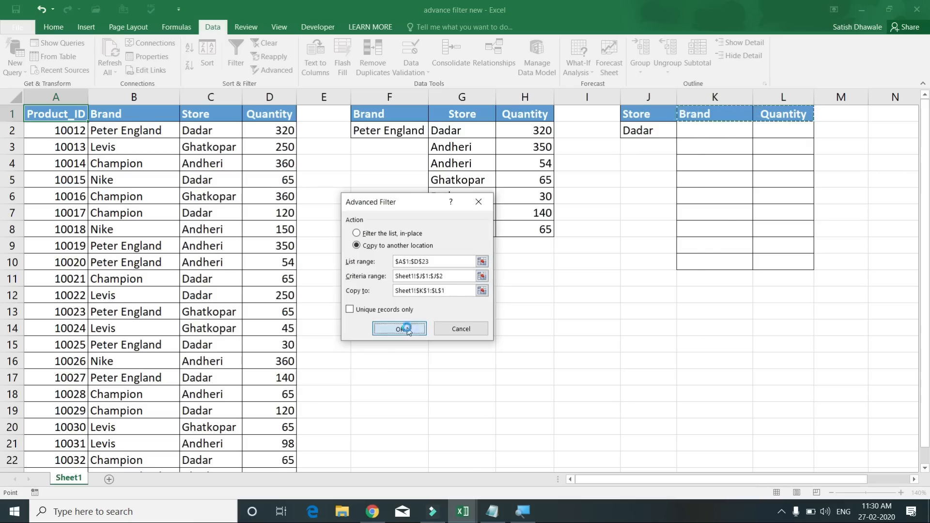
{"action": "left_click_drag", "start_coordinate": [754, 100], "coordinate": [758, 99]}
{"action": "left_click_drag", "start_coordinate": [757, 99], "coordinate": [758, 99]}
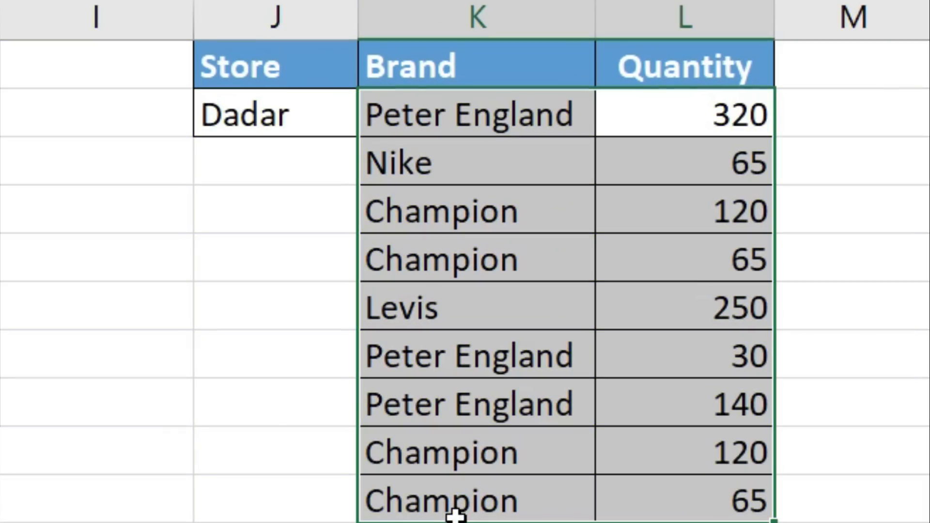
Review the extracted brands and quantities for the Dadar store
{"action": "left_click", "coordinate": [307, 114]}
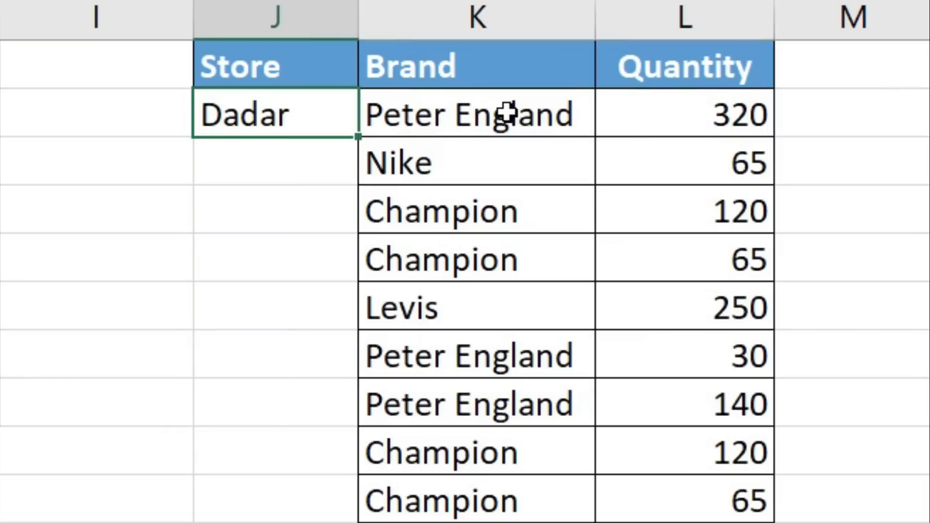
{"action": "left_click_drag", "start_coordinate": [509, 112], "coordinate": [482, 521]}
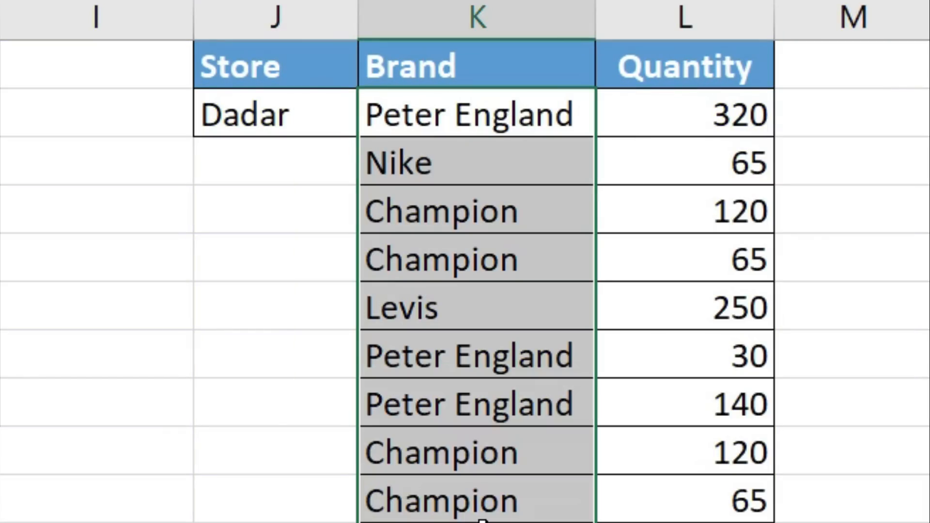
{"action": "left_click_drag", "start_coordinate": [695, 115], "coordinate": [608, 498]}
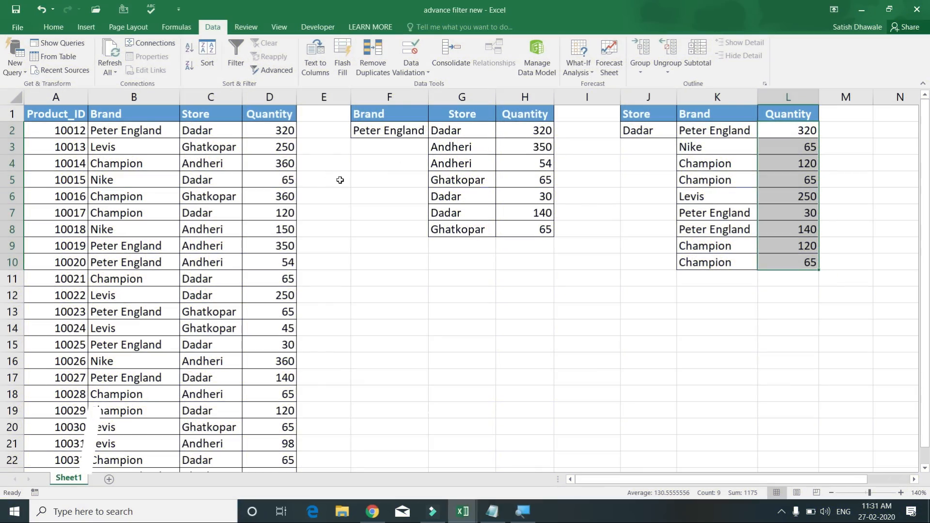
Copy the Product_ID, Store and Quantity headers from the product data to G14:I14
{"action": "left_click", "coordinate": [78, 117]}
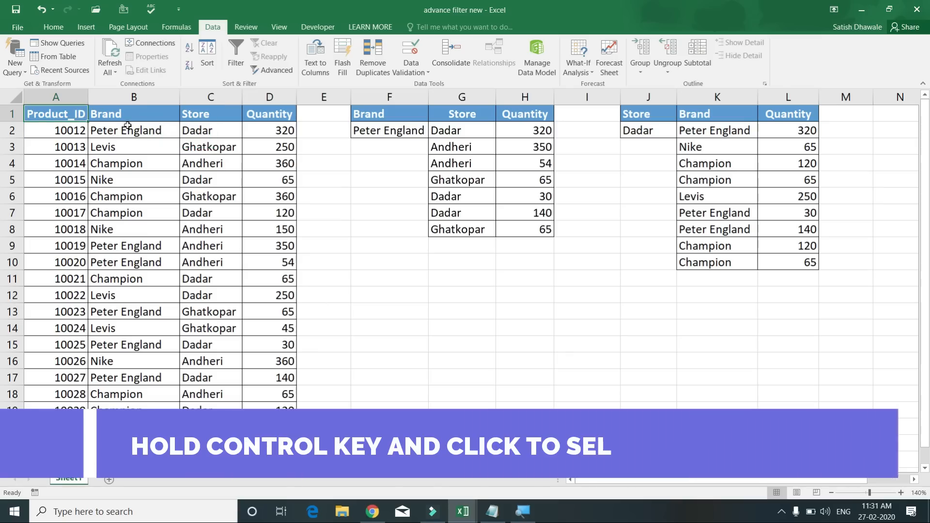
{"action": "left_click", "coordinate": [203, 113], "text": "ctrl"}
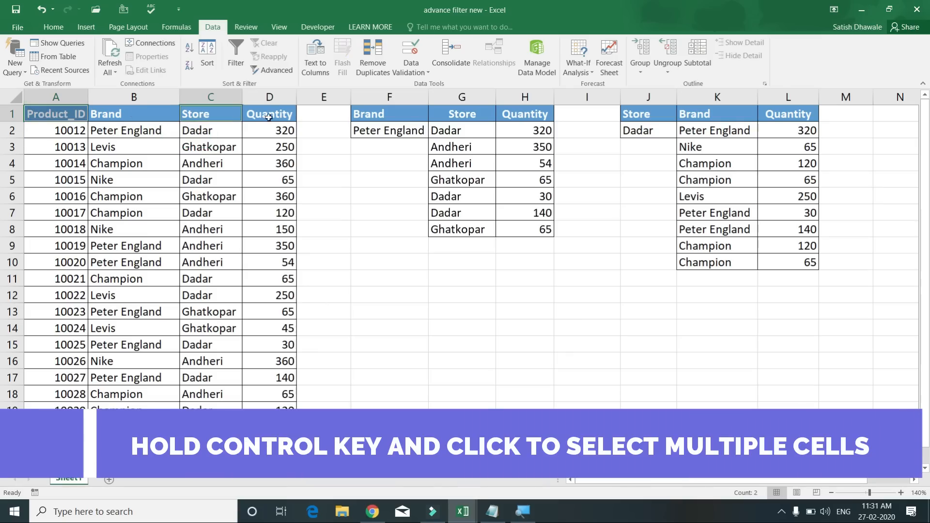
{"action": "left_click", "coordinate": [273, 113], "text": "ctrl"}
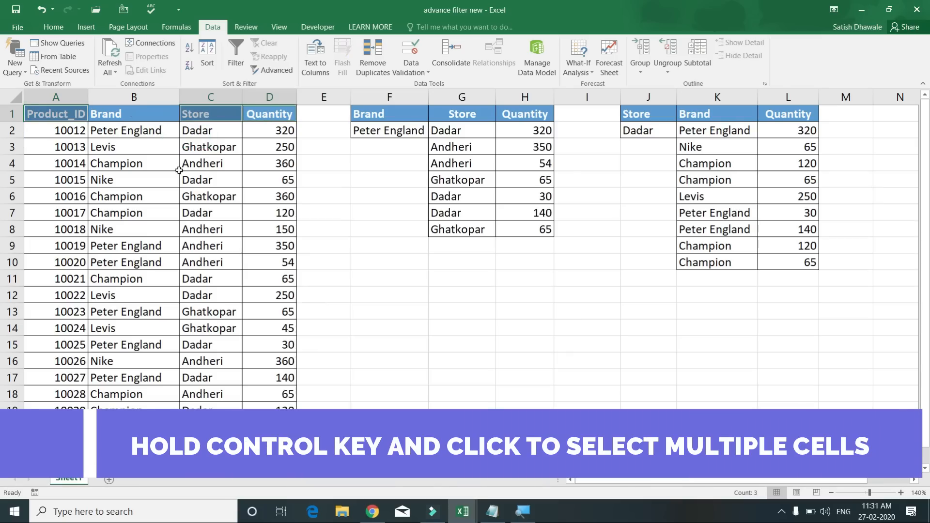
{"action": "key", "text": "ctrl+c"}
{"action": "left_click", "coordinate": [458, 322]}
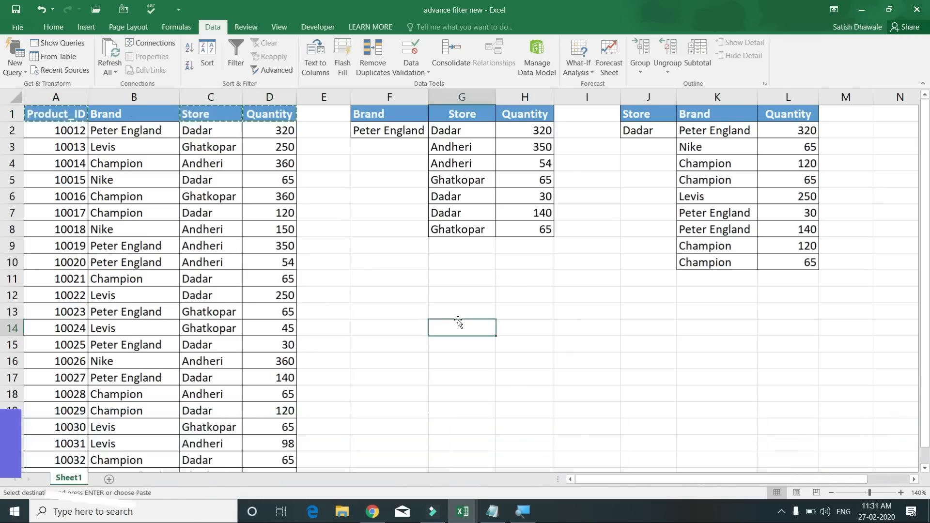
{"action": "key", "text": "ctrl+v"}
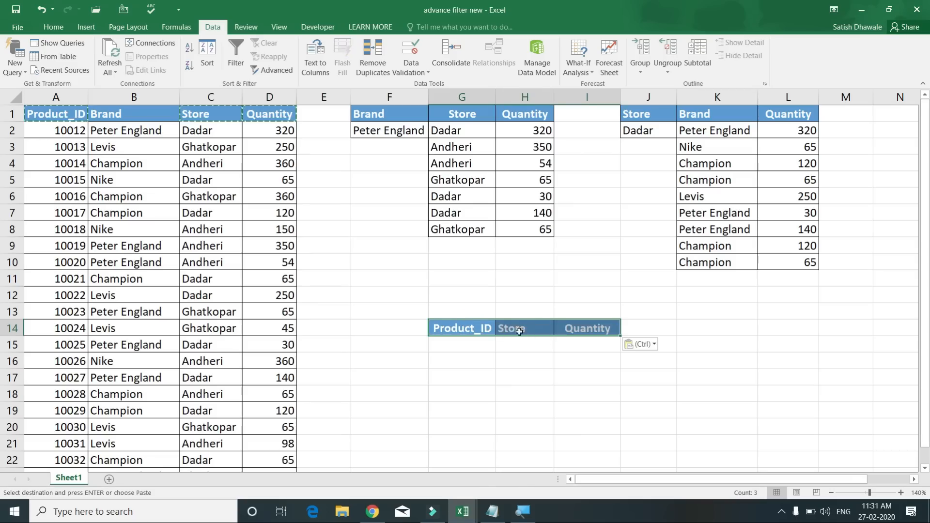
{"action": "left_click", "coordinate": [530, 345]}
{"action": "left_click", "coordinate": [556, 330]}
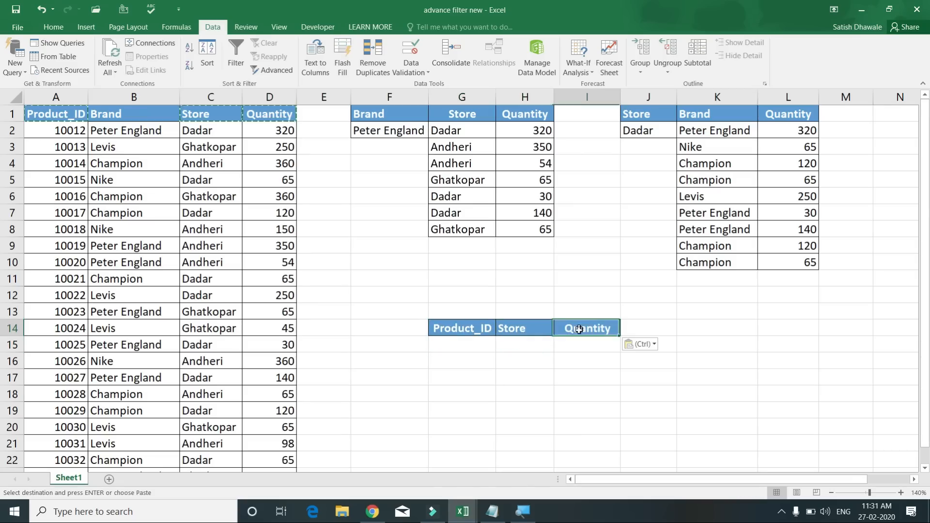
Copy the Brand header and its criterion from F1:F2 to F14:F15
{"action": "left_click_drag", "start_coordinate": [393, 114], "coordinate": [394, 131]}
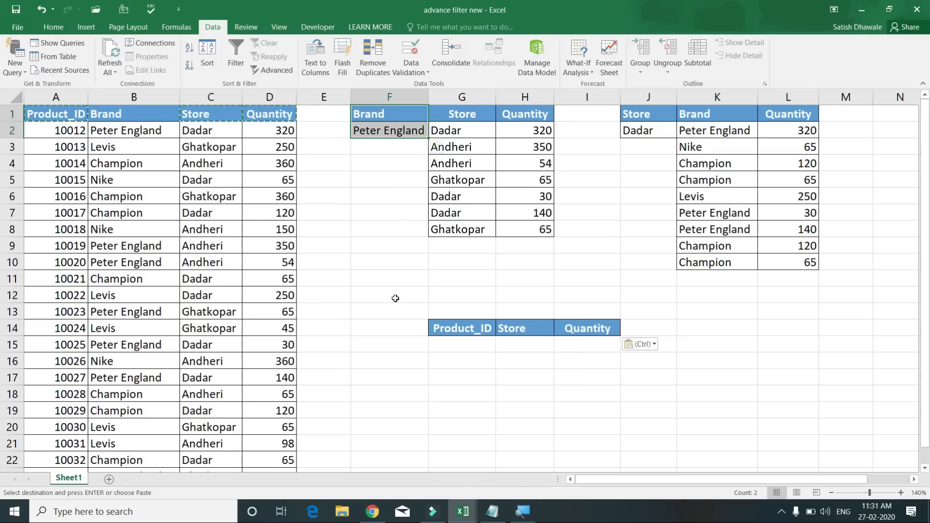
{"action": "key", "text": "ctrl+c"}
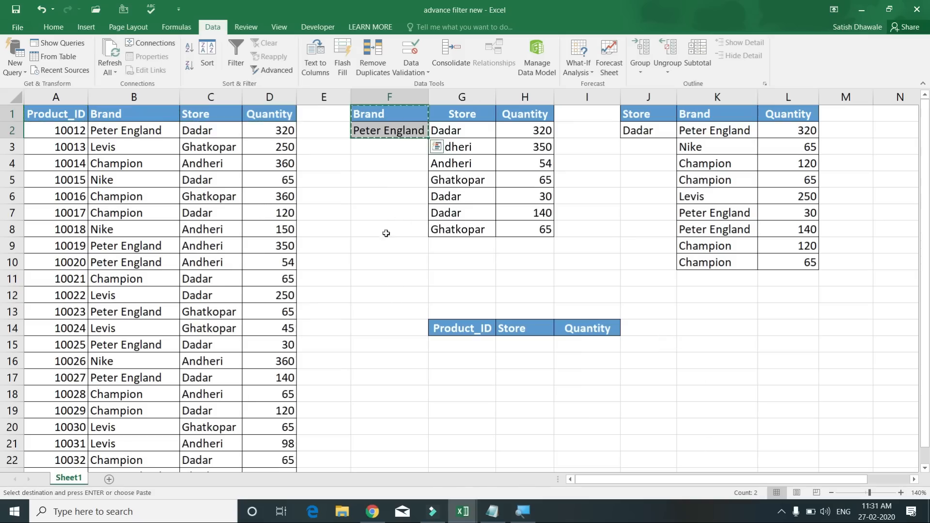
{"action": "left_click", "coordinate": [383, 323]}
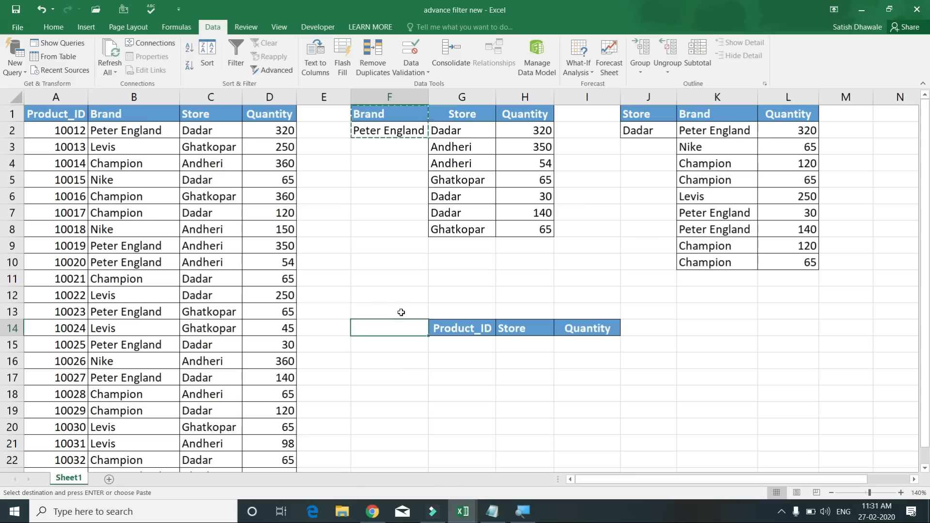
{"action": "key", "text": "ctrl+v"}
Set the brand criterion in F15 to Levis
{"action": "left_click", "coordinate": [400, 347]}
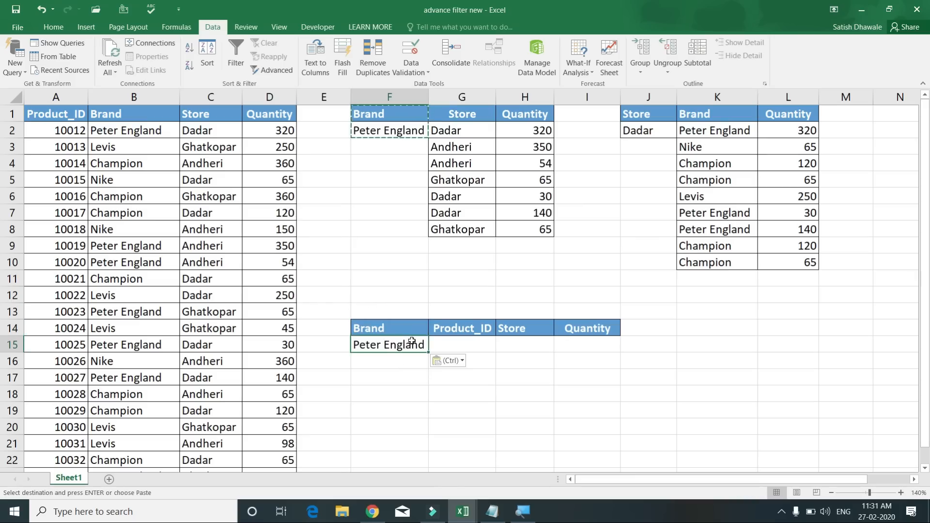
{"action": "type", "text": "Le"}
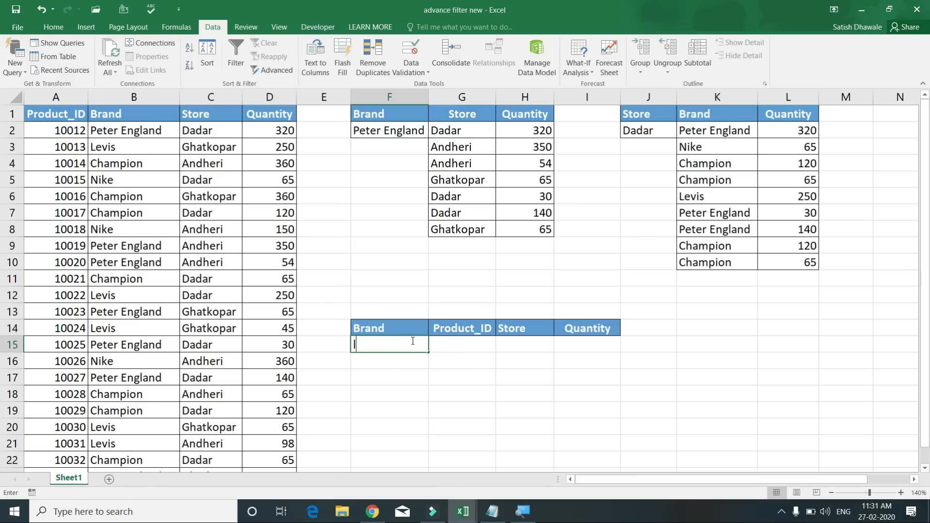
{"action": "type", "text": "vis"}
{"action": "key", "text": "Return"}
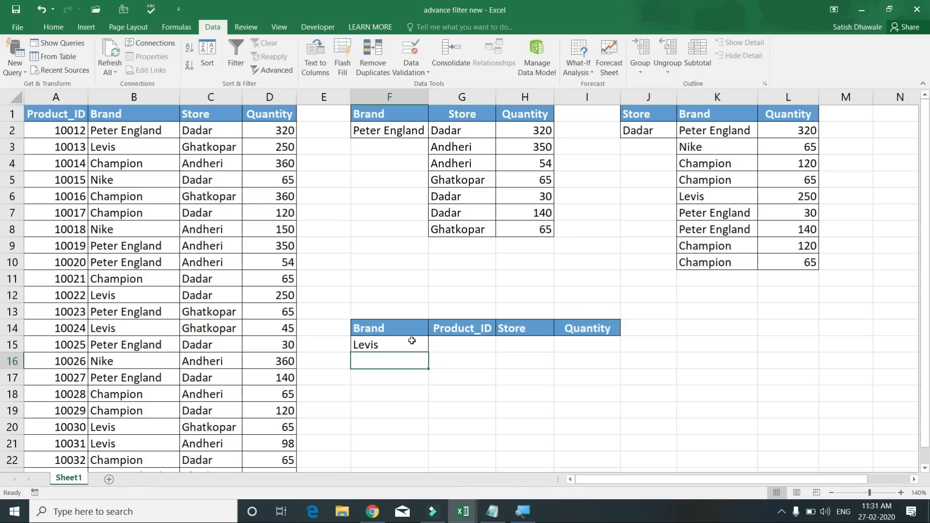
Set up an Advanced Filter that copies to another location, with F14:F15 as its criteria range
{"action": "left_click", "coordinate": [451, 340]}
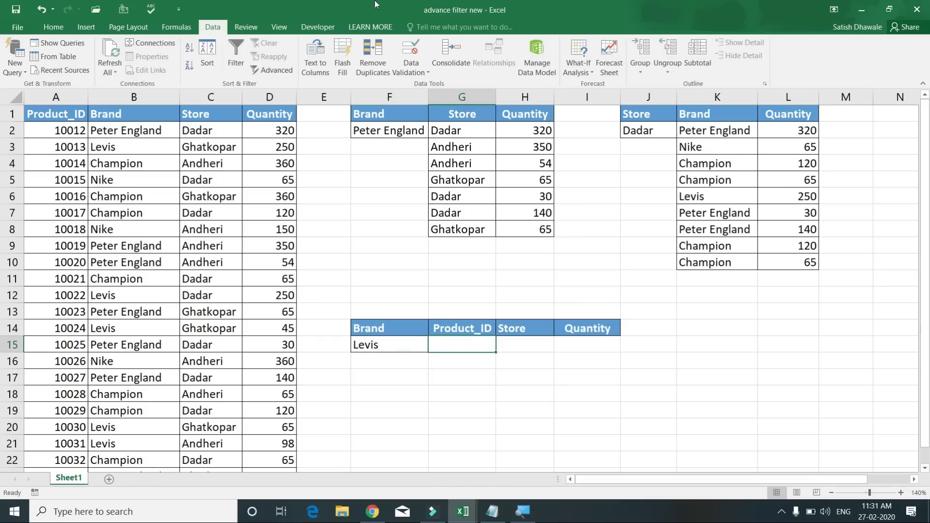
{"action": "left_click", "coordinate": [270, 71]}
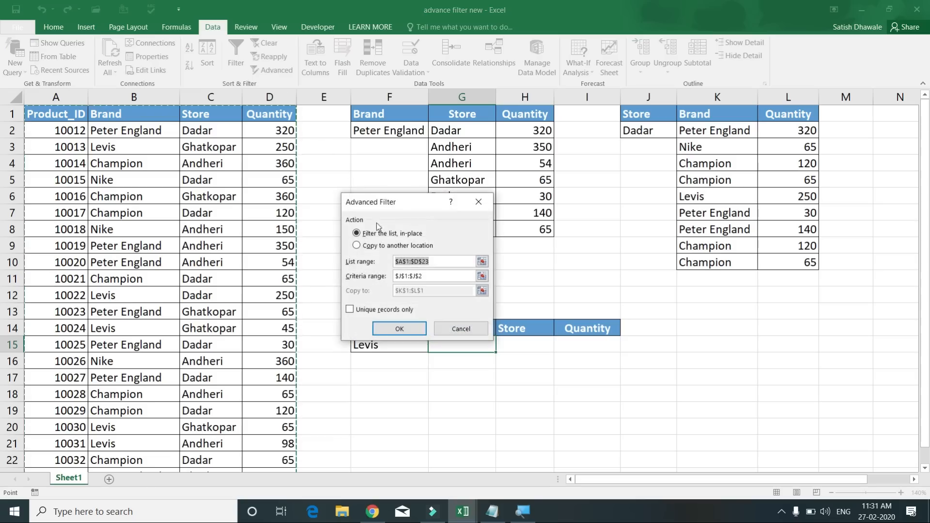
{"action": "left_click", "coordinate": [391, 247]}
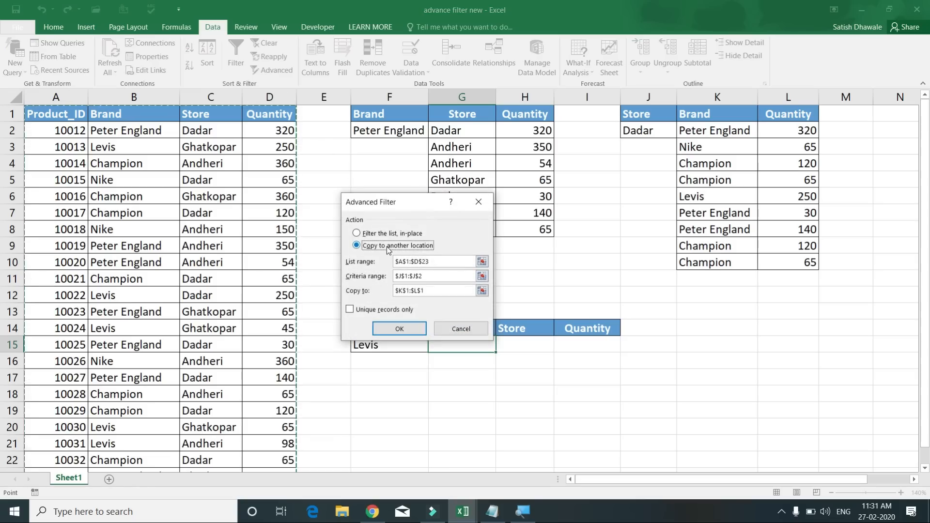
{"action": "left_click", "coordinate": [429, 276]}
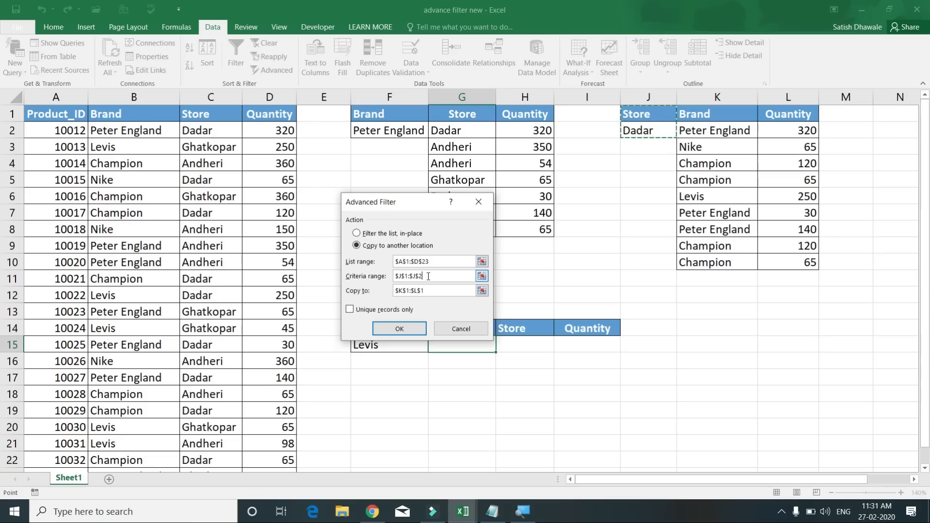
{"action": "left_click_drag", "start_coordinate": [428, 276], "coordinate": [352, 278]}
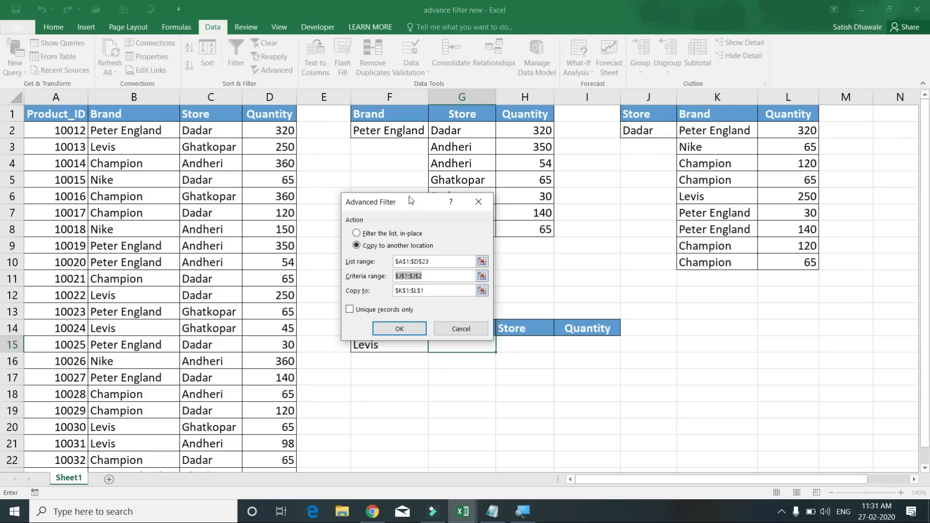
{"action": "left_click_drag", "start_coordinate": [409, 197], "coordinate": [407, 151]}
{"action": "left_click_drag", "start_coordinate": [389, 345], "coordinate": [389, 346]}
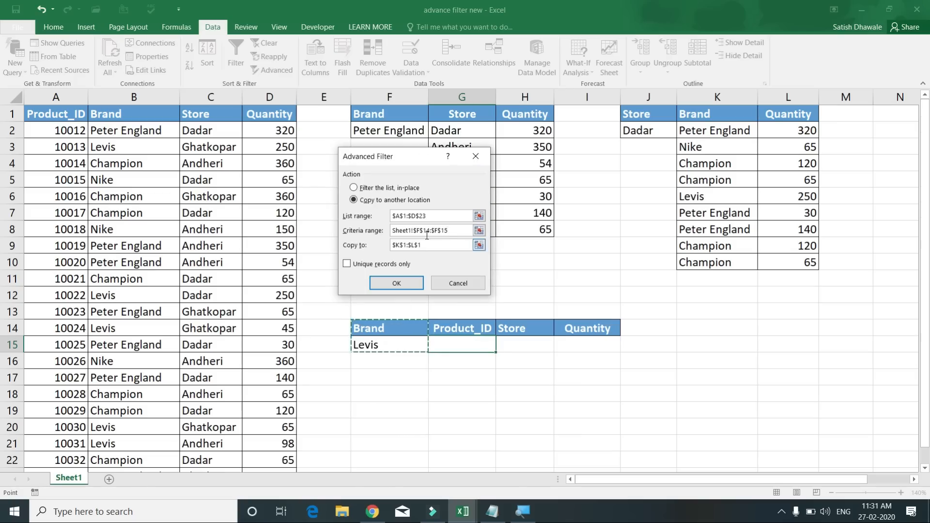
Set the filter's copy-to range to the headers in G14:I14 and run it
{"action": "left_click", "coordinate": [414, 245]}
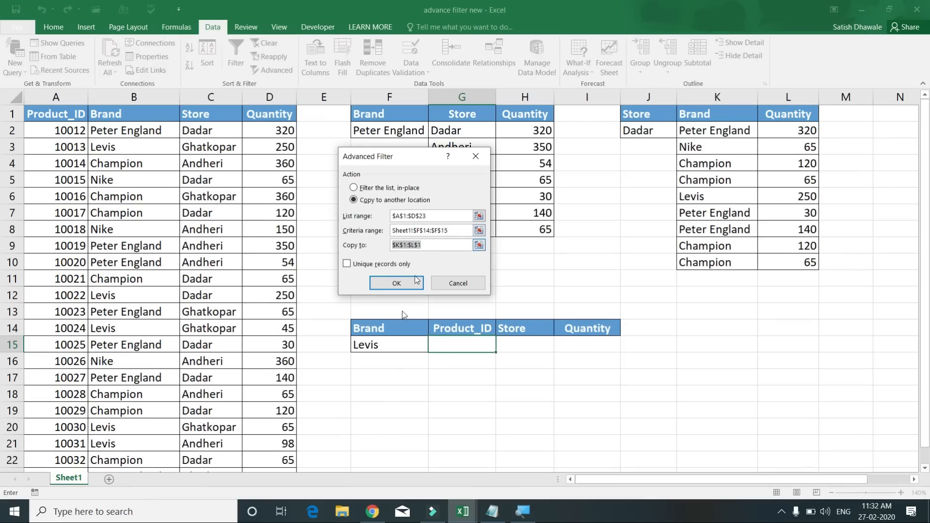
{"action": "left_click_drag", "start_coordinate": [448, 330], "coordinate": [581, 333]}
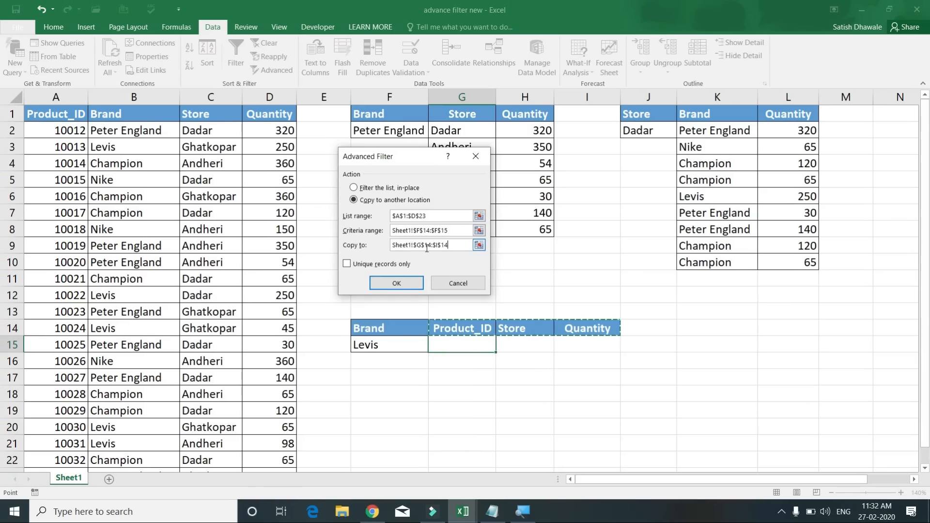
{"action": "left_click", "coordinate": [403, 285]}
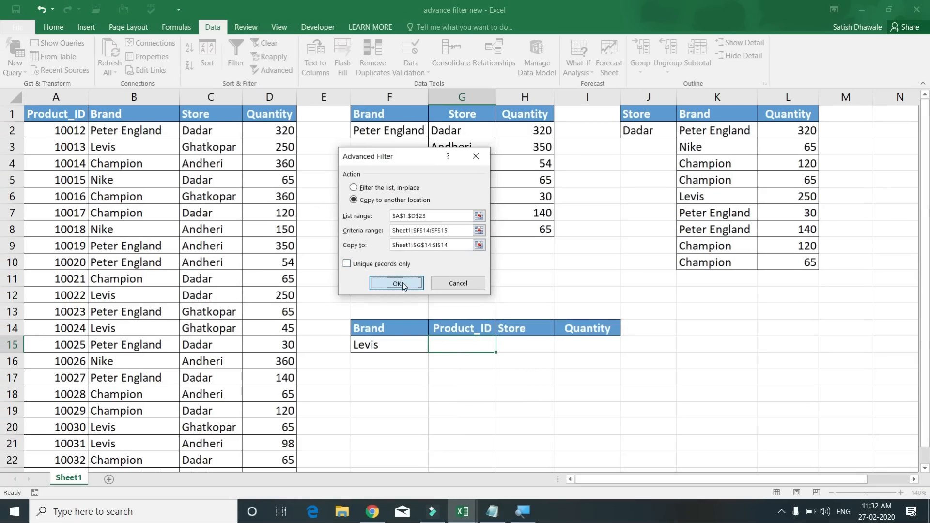
Review the extracted product IDs, stores and quantities for the Levis brand
{"action": "left_click", "coordinate": [535, 334]}
{"action": "left_click", "coordinate": [603, 328]}
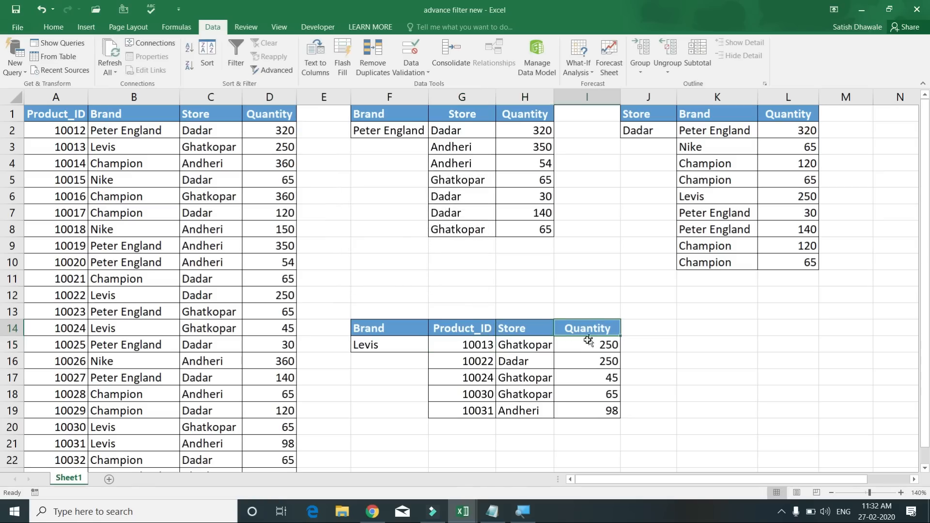
{"action": "left_click_drag", "start_coordinate": [461, 347], "coordinate": [594, 418]}
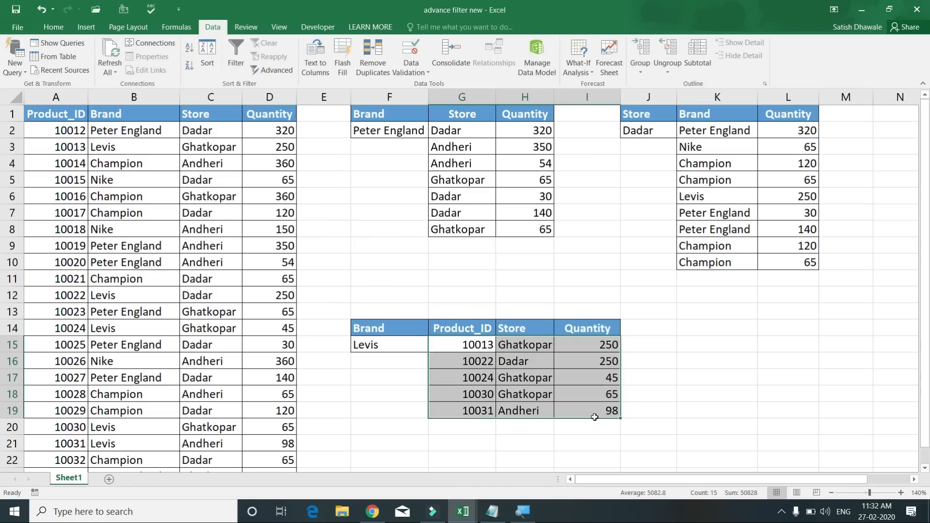
{"action": "left_click", "coordinate": [402, 346]}
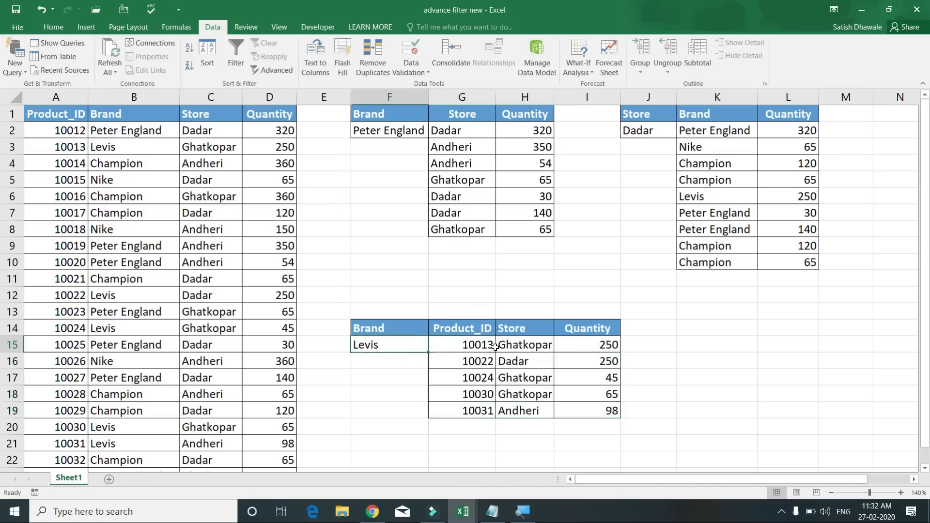
{"action": "left_click_drag", "start_coordinate": [461, 347], "coordinate": [588, 412]}
{"action": "left_click", "coordinate": [579, 342]}
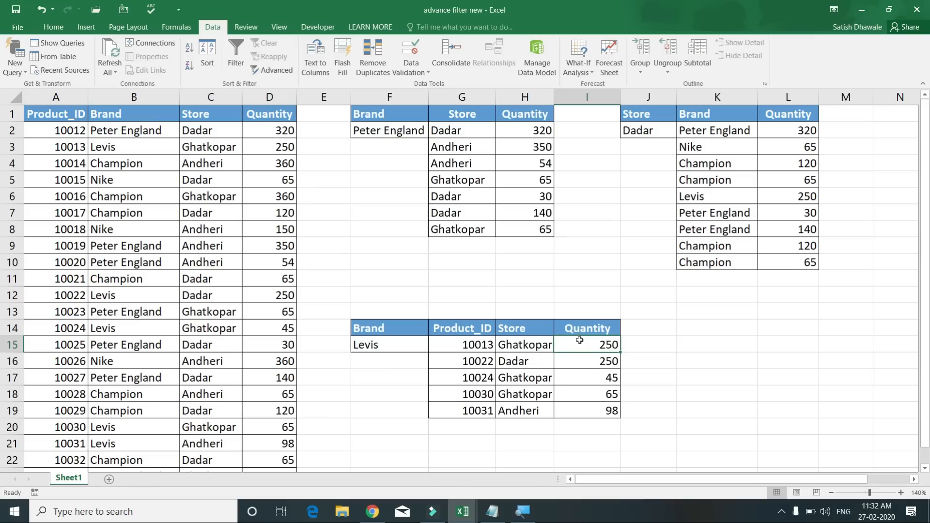
{"action": "left_click", "coordinate": [540, 345]}
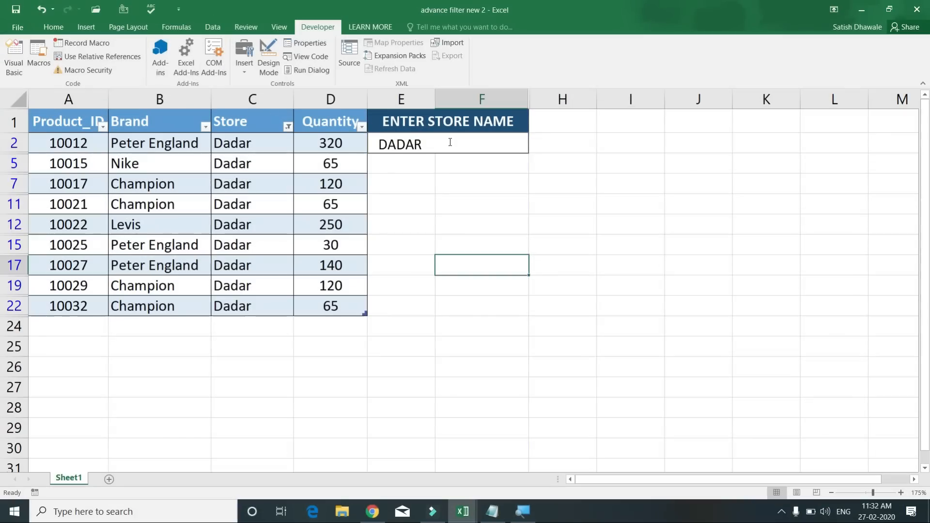
In the advance filter new 2 workbook, replace the store name in the search box with d, then clear the box
{"action": "left_click", "coordinate": [450, 140]}
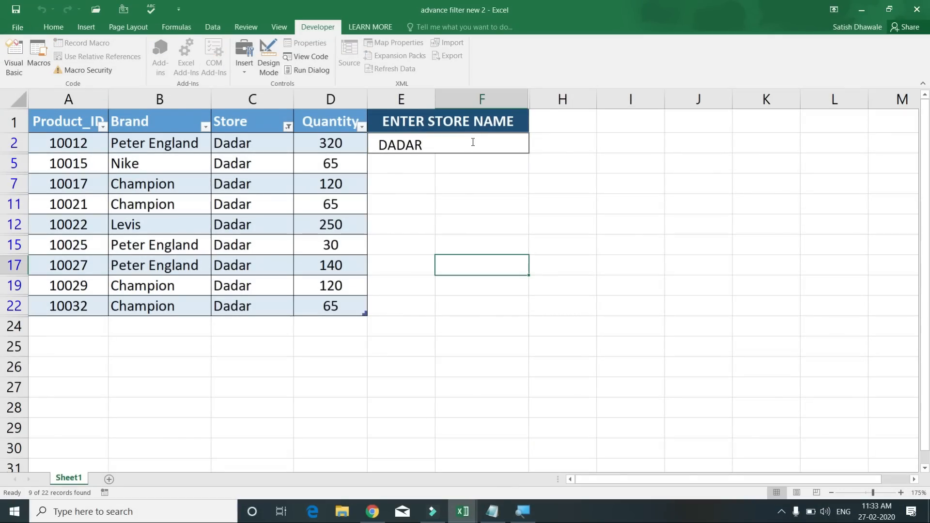
{"action": "key", "text": "BackSpace"}
{"action": "key", "text": "BackSpace"}
{"action": "key", "text": "BackSpace"}
{"action": "key", "text": "BackSpace"}
{"action": "key", "text": "BackSpace"}
{"action": "type", "text": "d"}
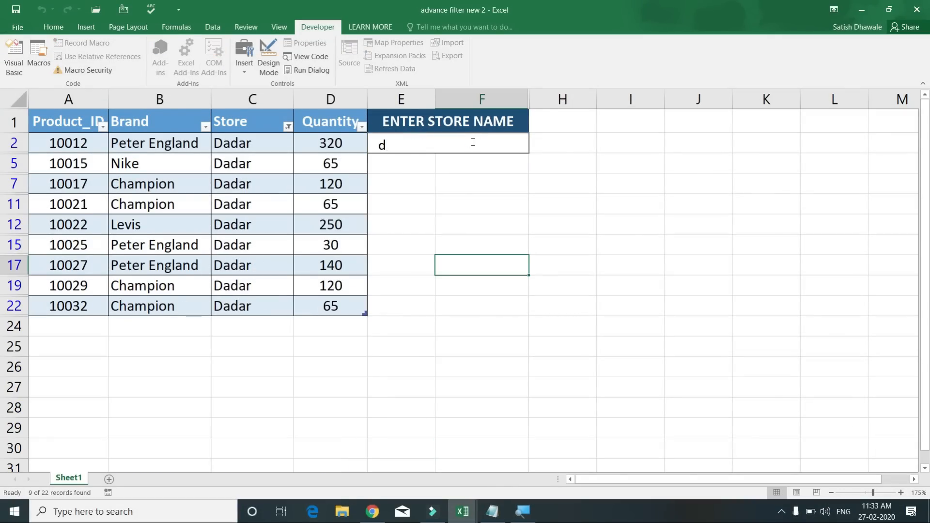
{"action": "key", "text": "BackSpace"}
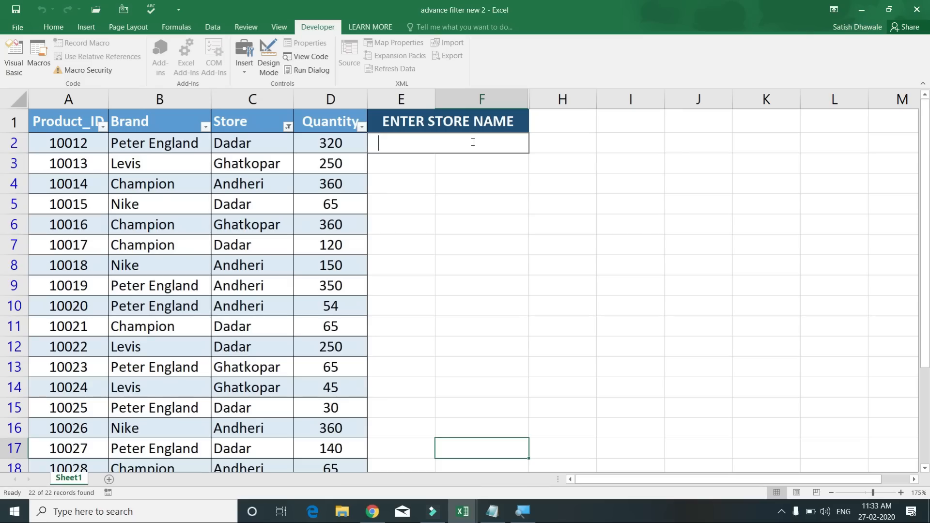
Test the store search box with a, g and df in turn, clearing it after each entry
{"action": "type", "text": "a"}
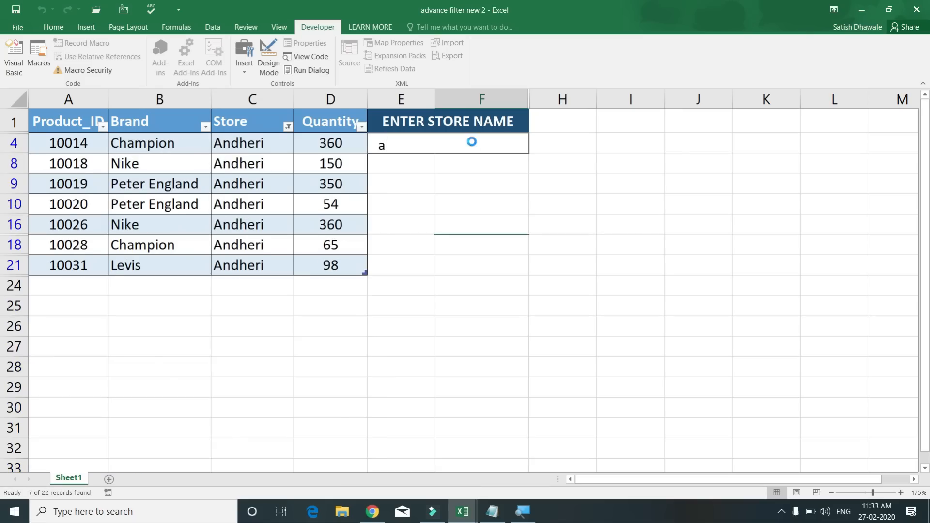
{"action": "key", "text": "BackSpace"}
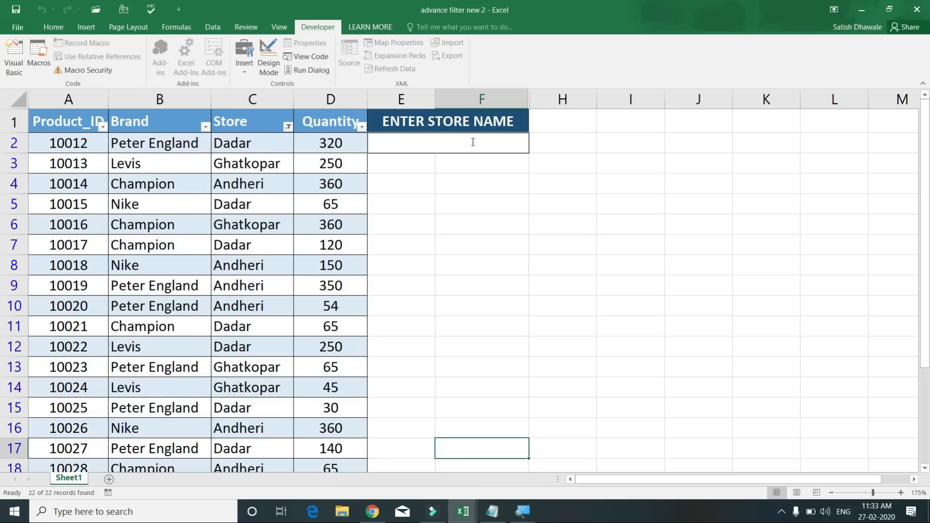
{"action": "type", "text": "g"}
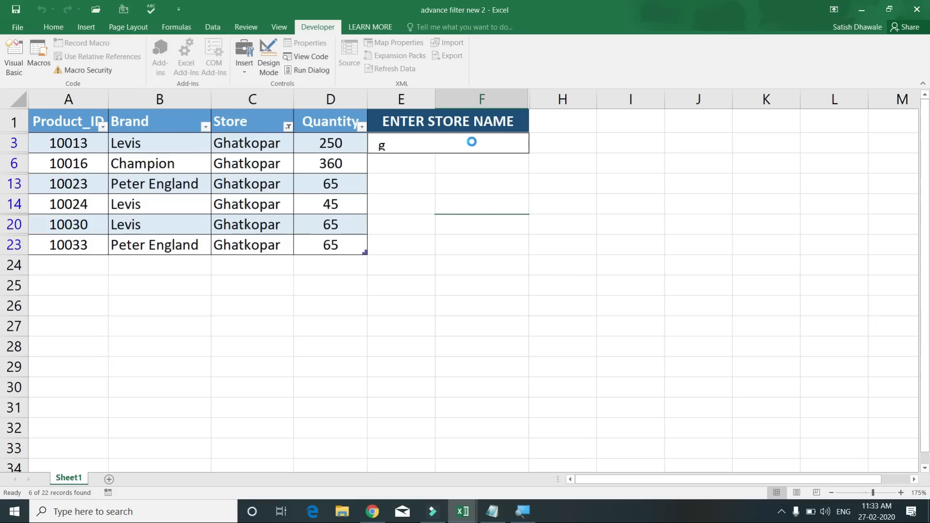
{"action": "key", "text": "BackSpace"}
{"action": "type", "text": "df"}
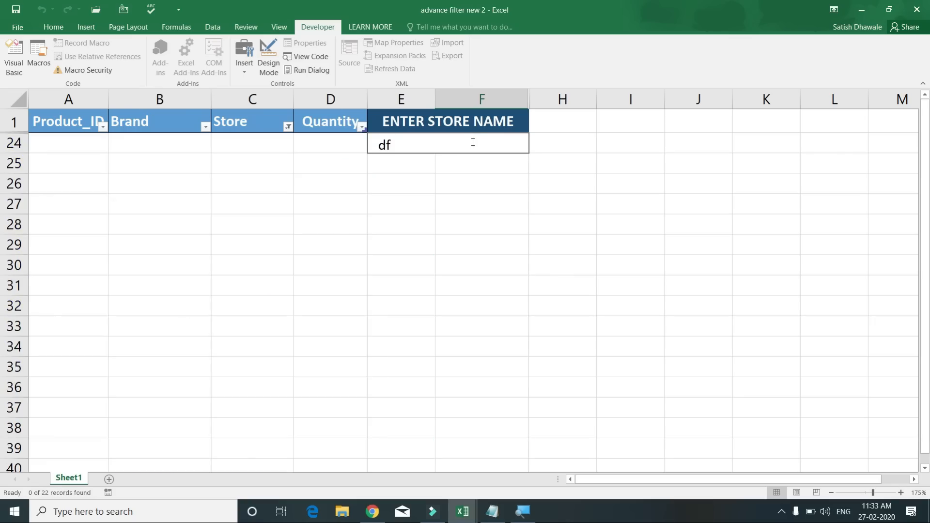
{"action": "key", "text": "BackSpace"}
{"action": "key", "text": "BackSpace"}
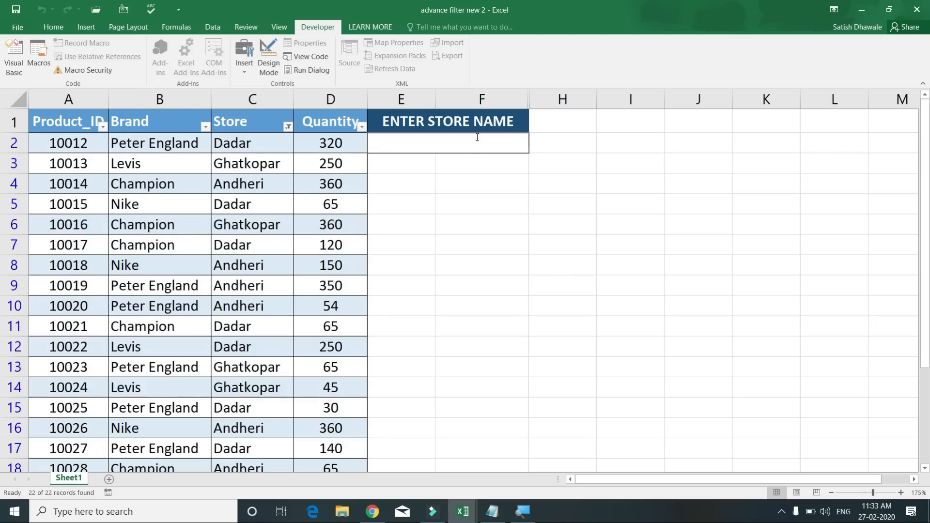
{"action": "left_click", "coordinate": [460, 187]}
{"action": "left_click", "coordinate": [436, 137]}
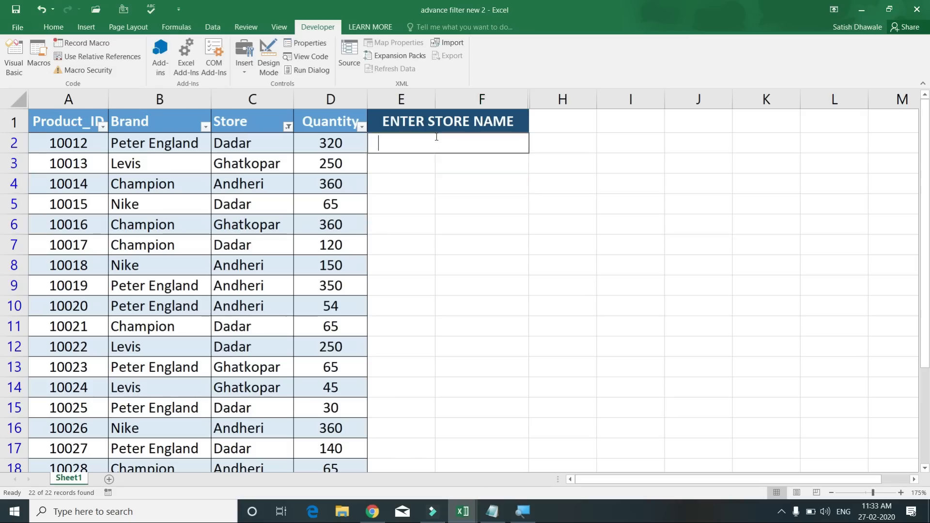
{"action": "left_click", "coordinate": [437, 177]}
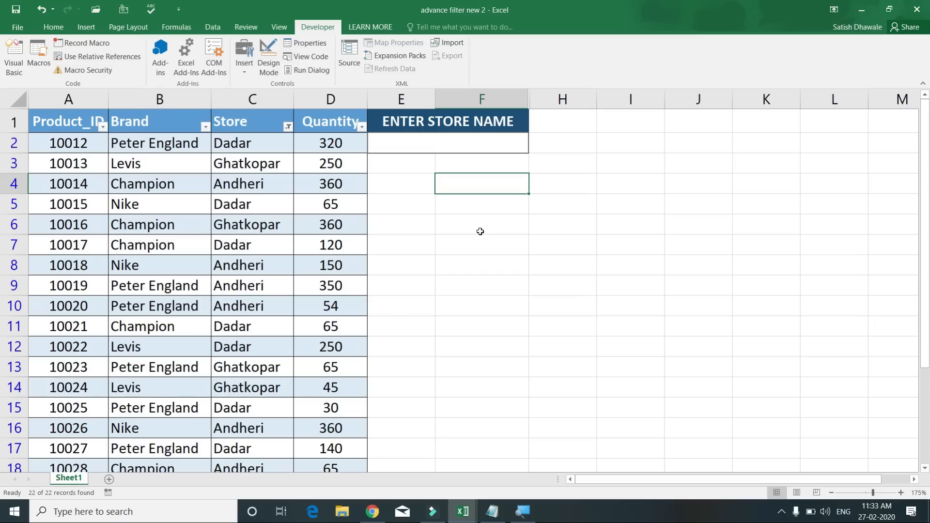
{"action": "left_click_drag", "start_coordinate": [305, 164], "coordinate": [314, 295]}
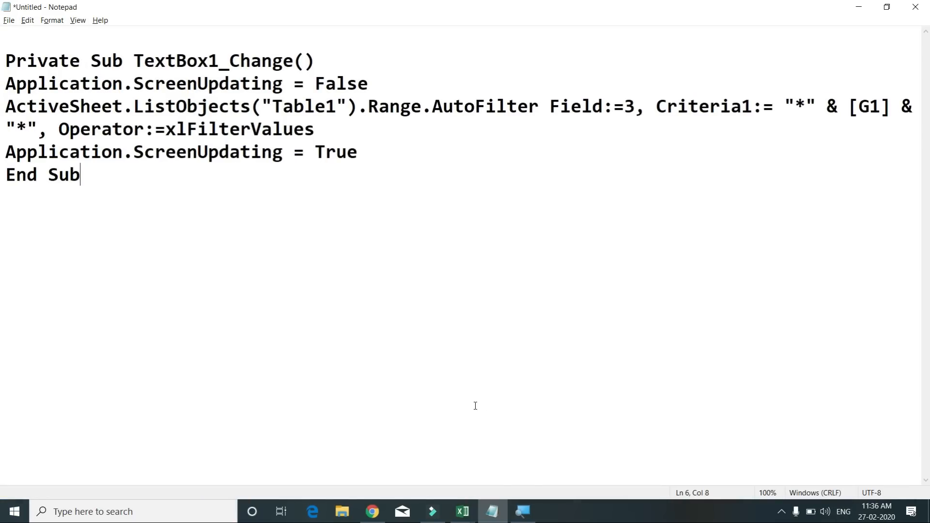
Minimize the Notepad window with the macro code and copy all data rows of the product table in Excel
{"action": "left_click", "coordinate": [859, 7]}
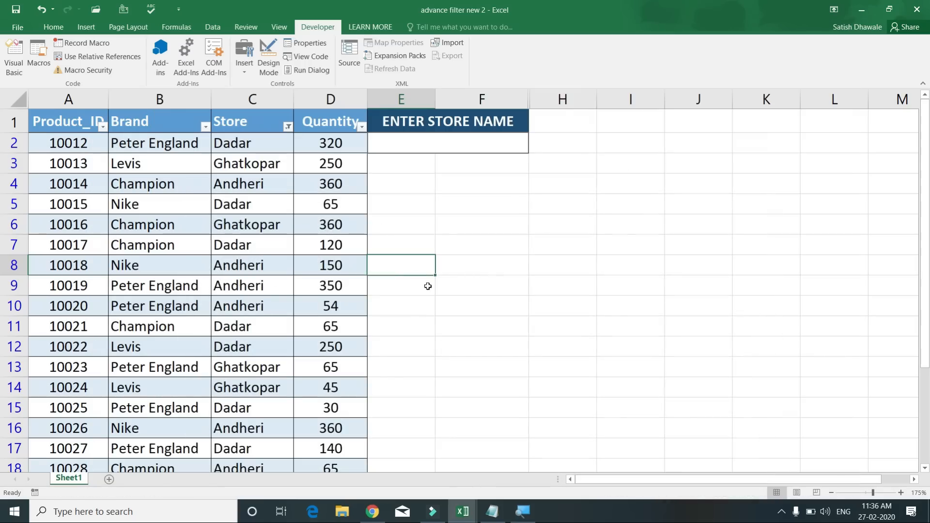
{"action": "left_click", "coordinate": [145, 222]}
{"action": "left_click", "coordinate": [159, 311]}
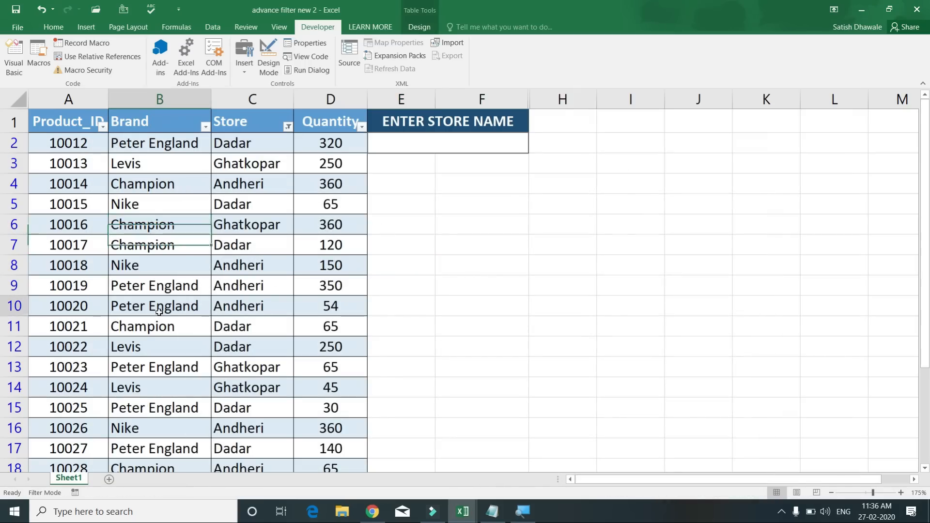
{"action": "key", "text": "ctrl+a"}
{"action": "key", "text": "ctrl+c"}
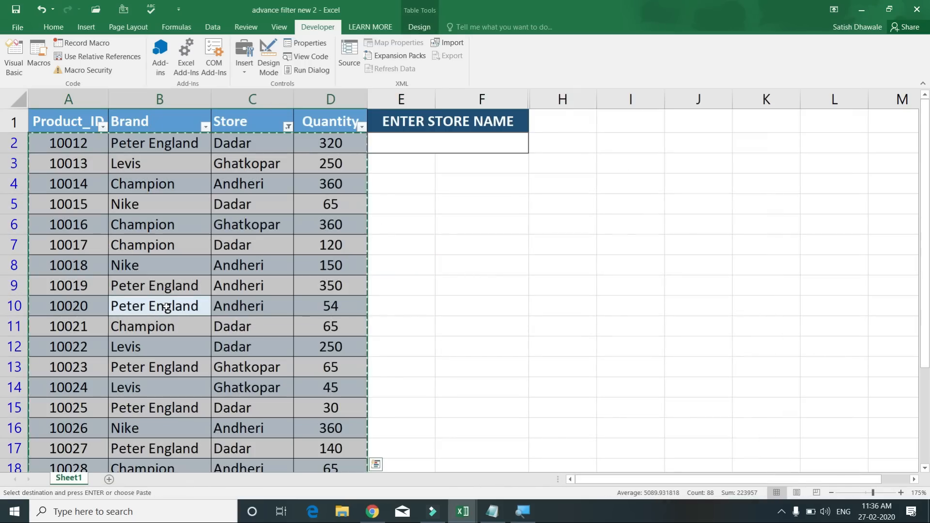
Switch to the Book3 workbook and convert the product data in A1:D23 into a table with headers
{"action": "key", "text": "alt+Tab"}
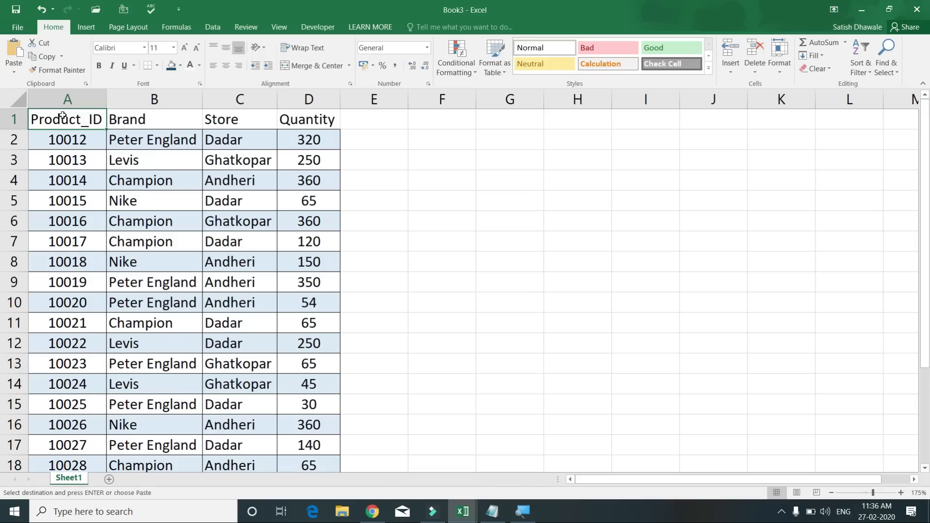
{"action": "key", "text": "ctrl+shift+Right"}
{"action": "key", "text": "ctrl+shift+Down"}
{"action": "scroll", "coordinate": [98, 151], "scroll_direction": "up", "scroll_amount": 2}
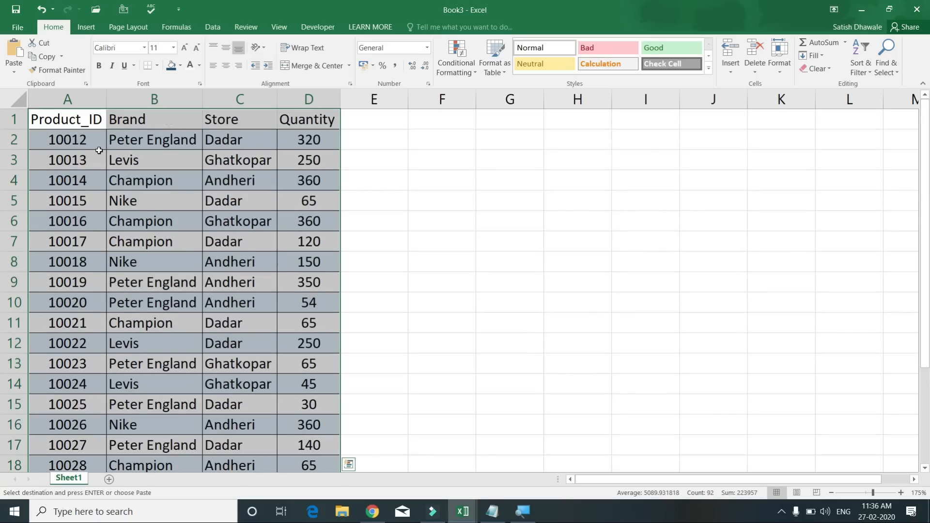
{"action": "left_click", "coordinate": [86, 28]}
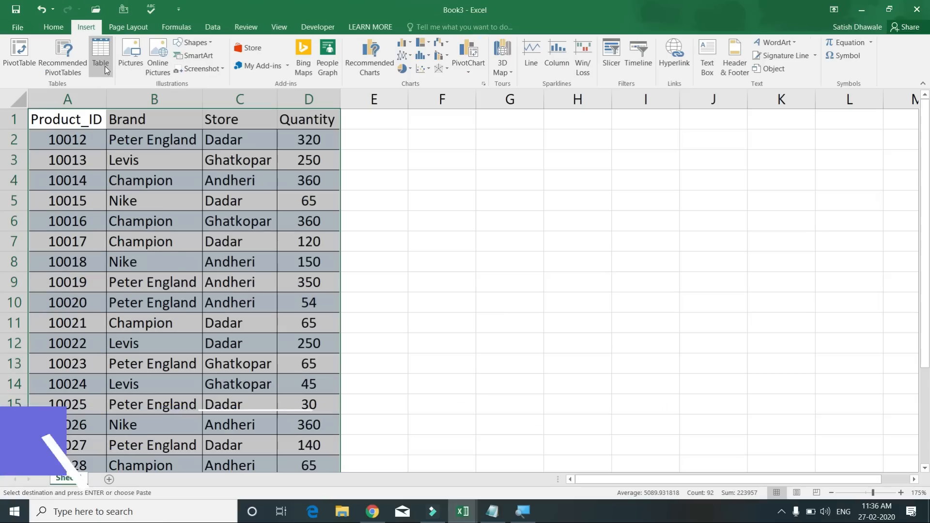
{"action": "left_click", "coordinate": [104, 60]}
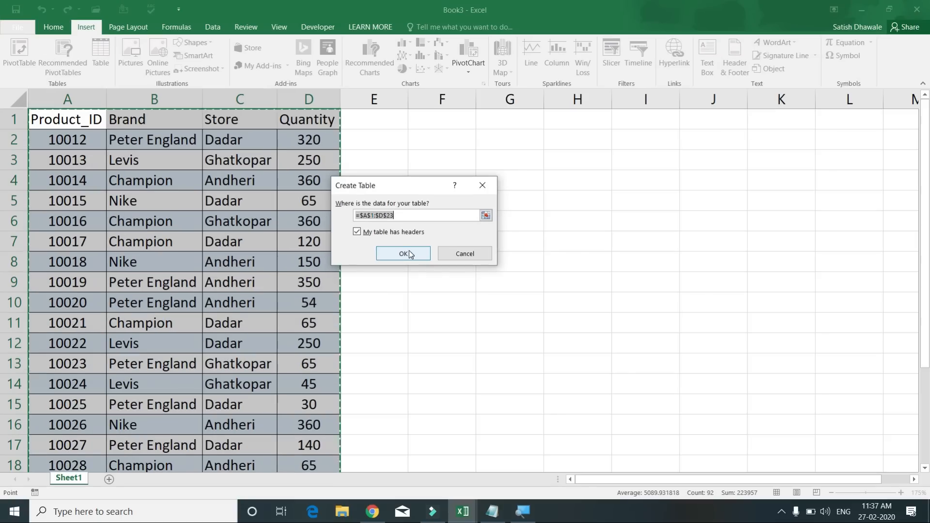
{"action": "left_click", "coordinate": [409, 251]}
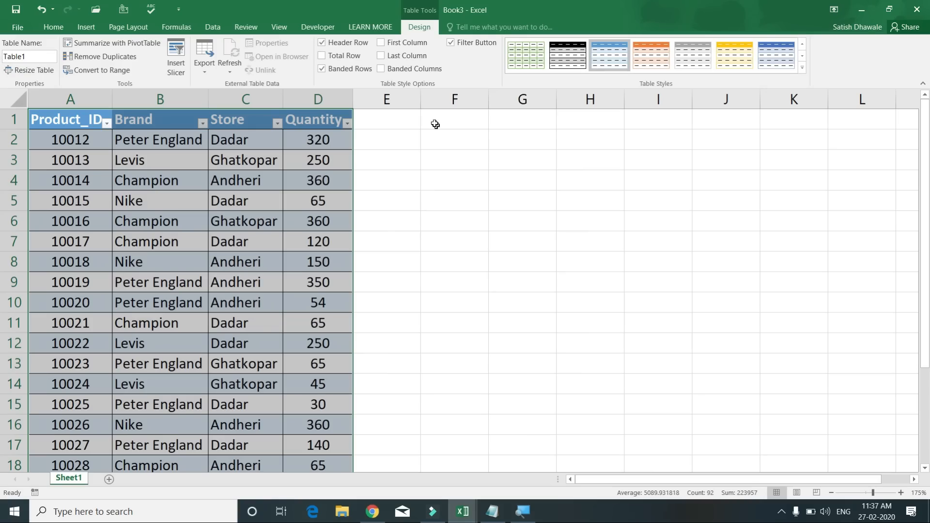
Merge E1:F1, enter the heading ENTER STORE NAME in it, and slightly widen columns E and F
{"action": "left_click", "coordinate": [451, 125]}
{"action": "key", "text": "Left"}
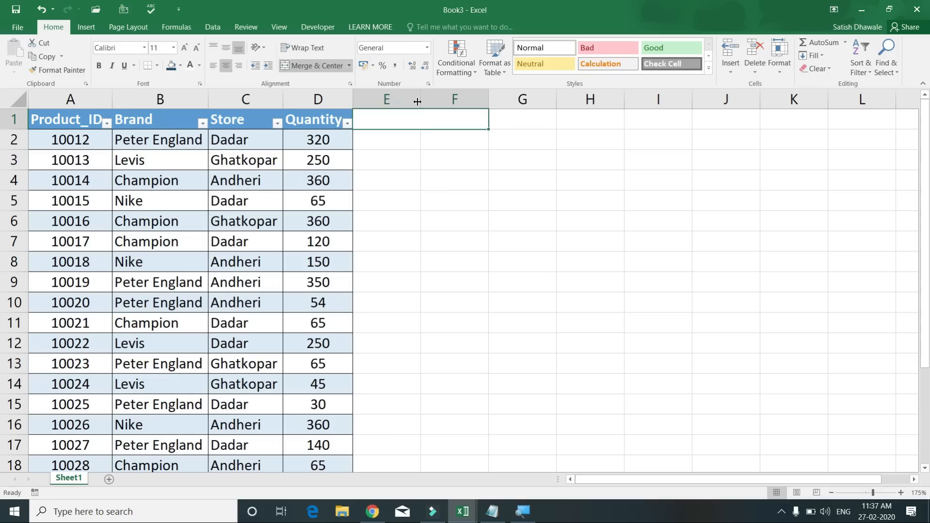
{"action": "type", "text": "ENTER STORE NAME"}
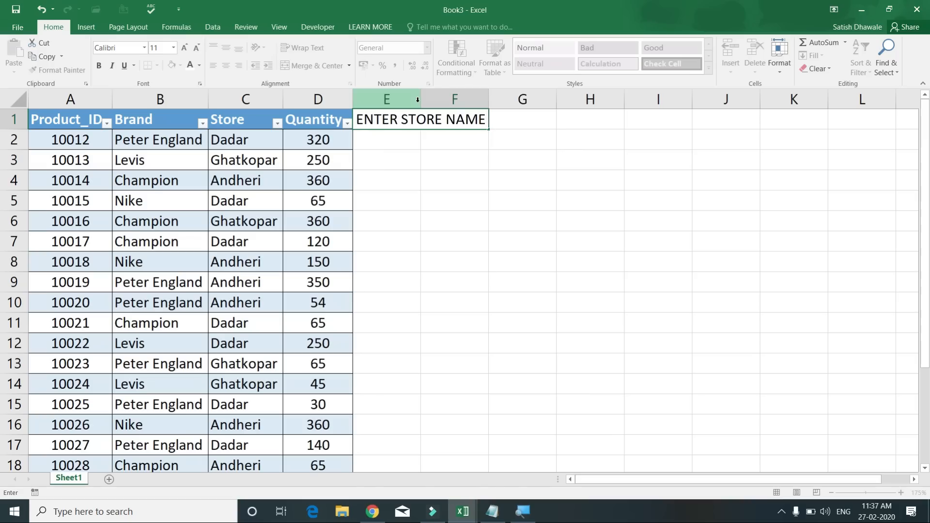
{"action": "key", "text": "Return"}
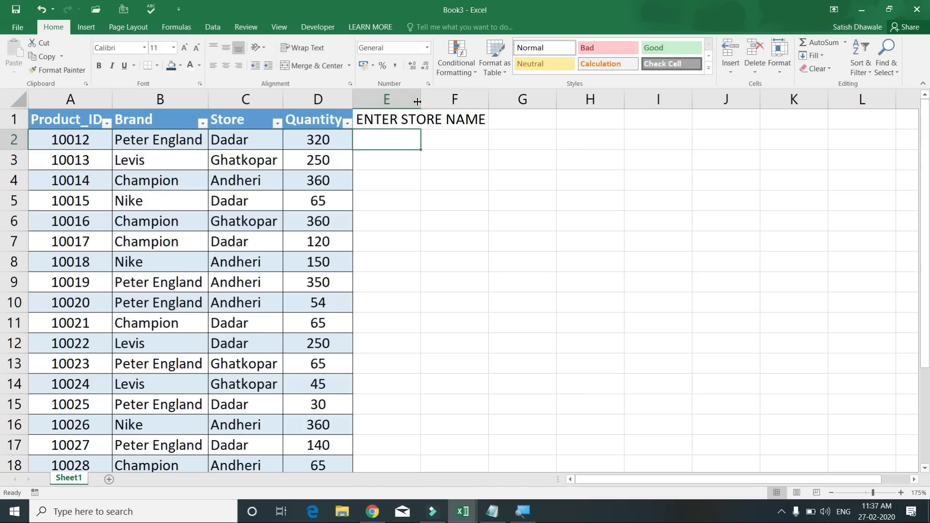
{"action": "left_click_drag", "start_coordinate": [493, 104], "coordinate": [500, 102]}
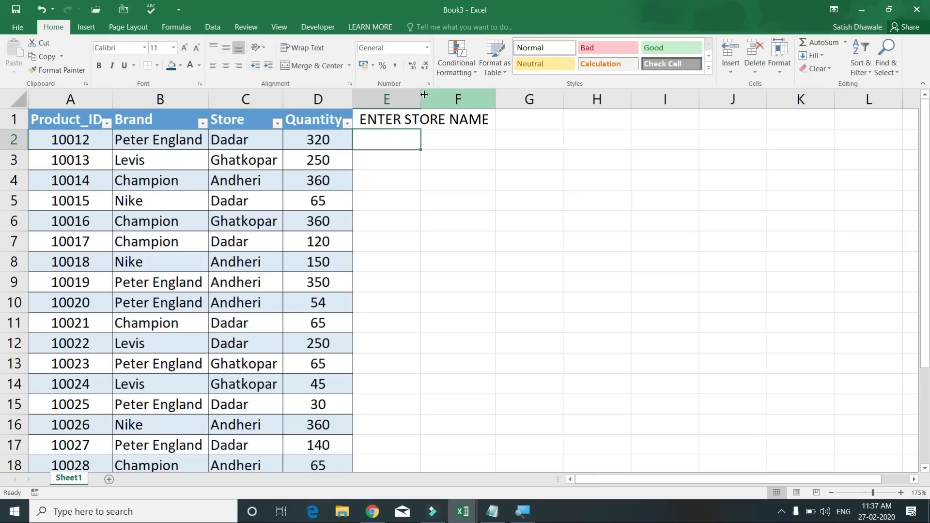
{"action": "left_click_drag", "start_coordinate": [425, 95], "coordinate": [427, 95]}
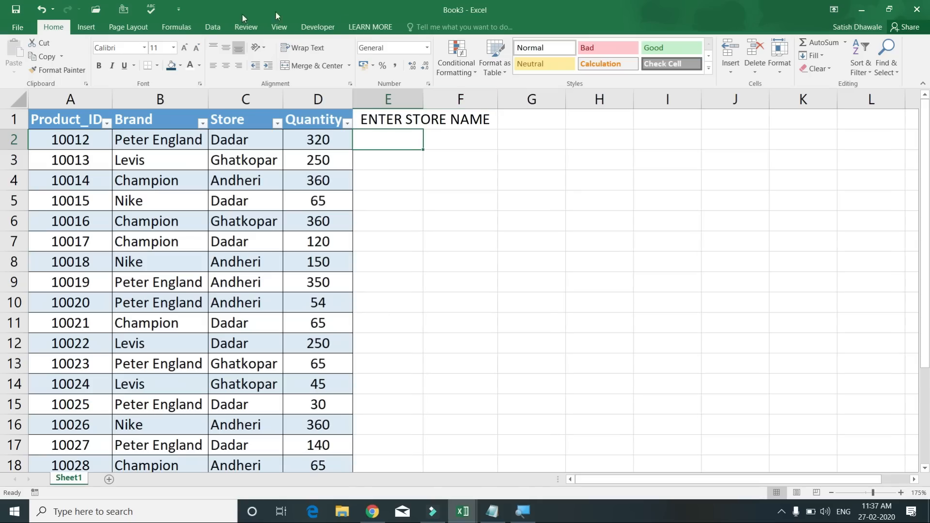
Check in the ribbon customization options that the Developer tab is enabled, and close the options
{"action": "left_click", "coordinate": [323, 31]}
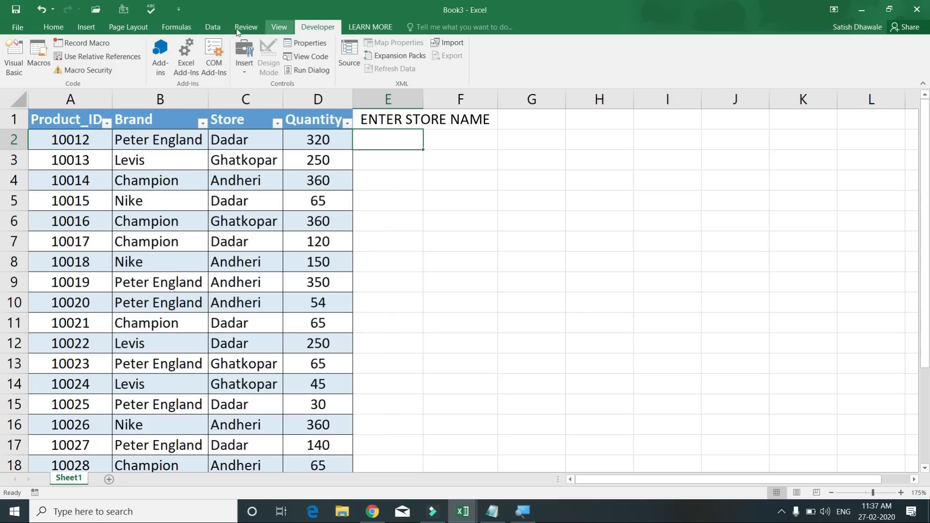
{"action": "right_click", "coordinate": [288, 29]}
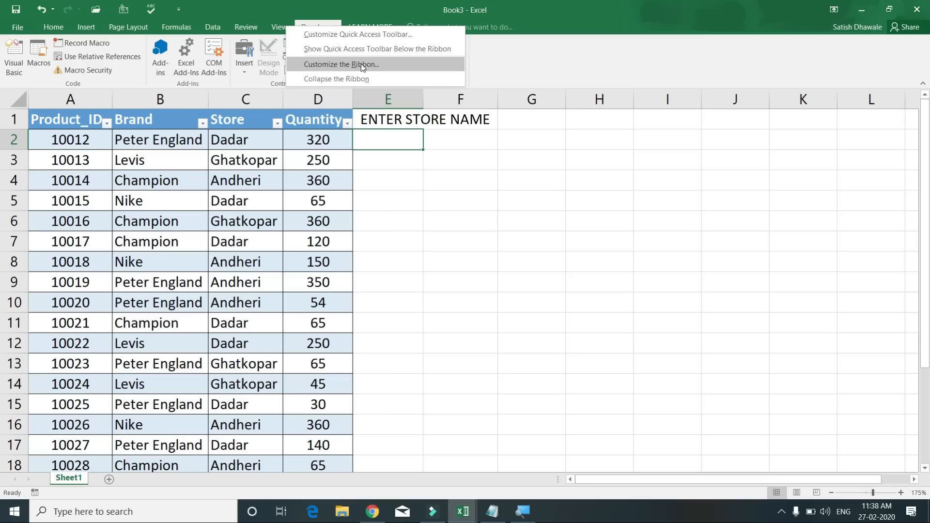
{"action": "left_click", "coordinate": [362, 64]}
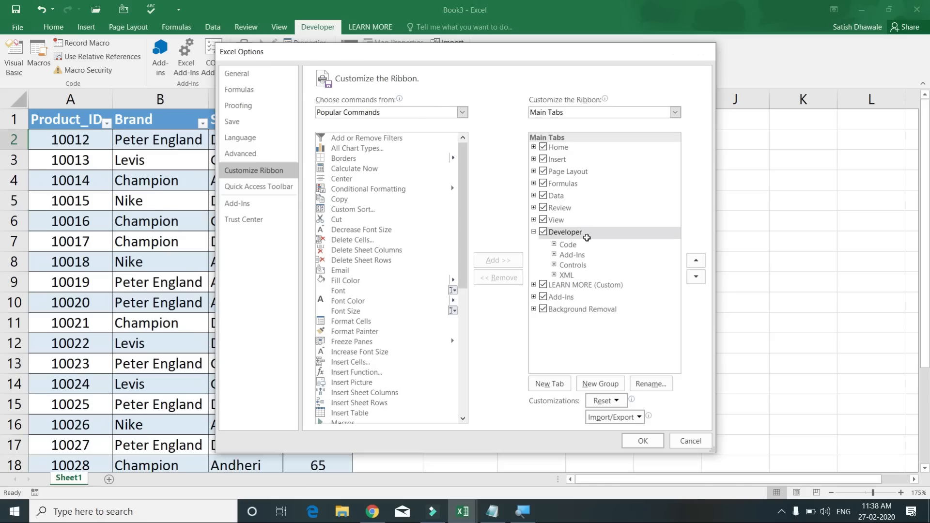
{"action": "key", "text": "Return"}
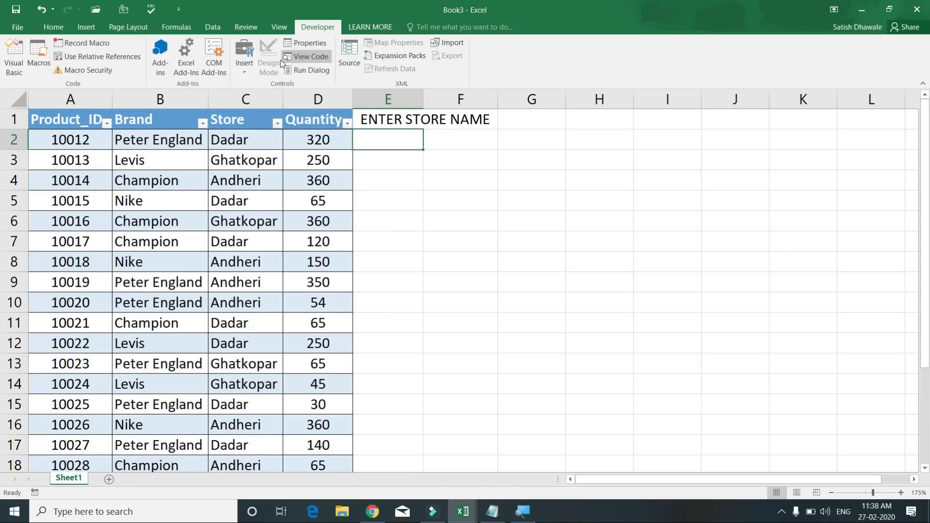
Insert an ActiveX text box covering cells E2:F2 under the ENTER STORE NAME heading
{"action": "left_click", "coordinate": [245, 73]}
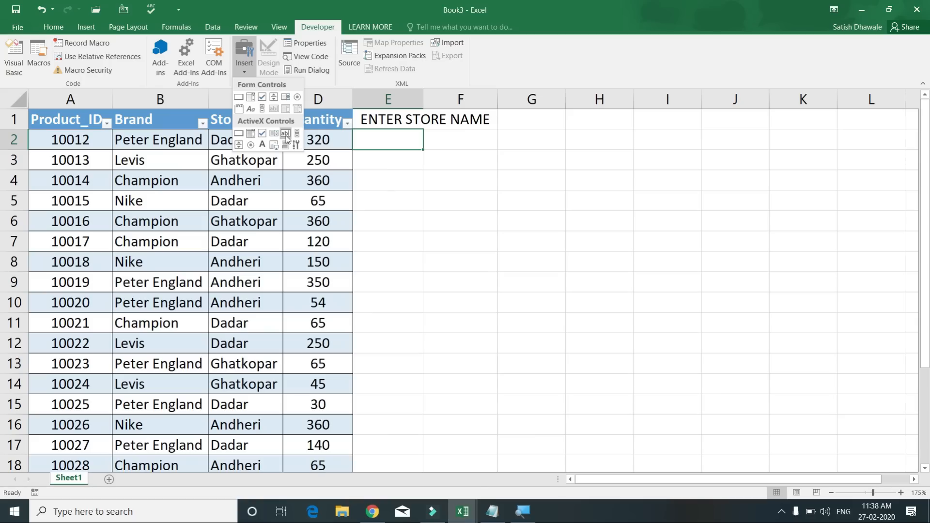
{"action": "left_click", "coordinate": [286, 135]}
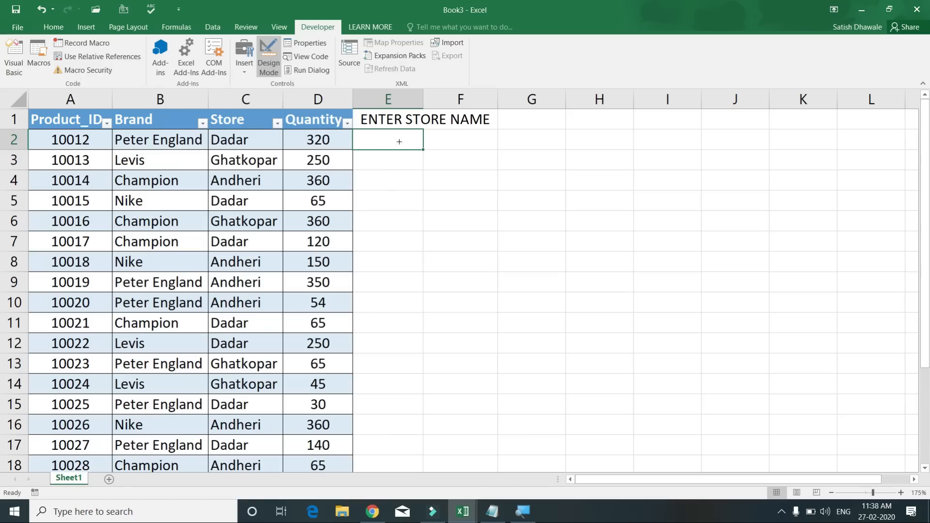
{"action": "left_click_drag", "start_coordinate": [353, 130], "coordinate": [499, 156]}
{"action": "left_click", "coordinate": [510, 178]}
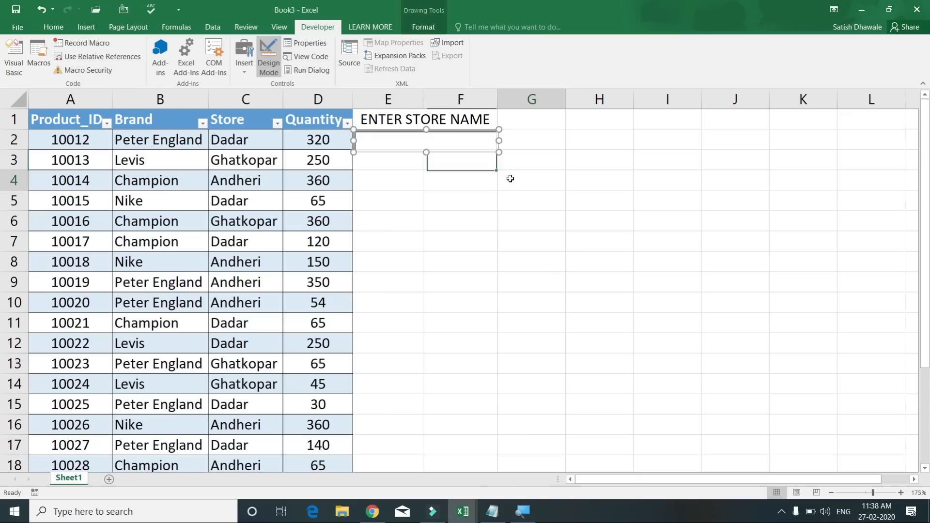
Turn off Design Mode, test placing the cursor in the store name text box, and turn Design Mode back on
{"action": "left_click", "coordinate": [469, 141]}
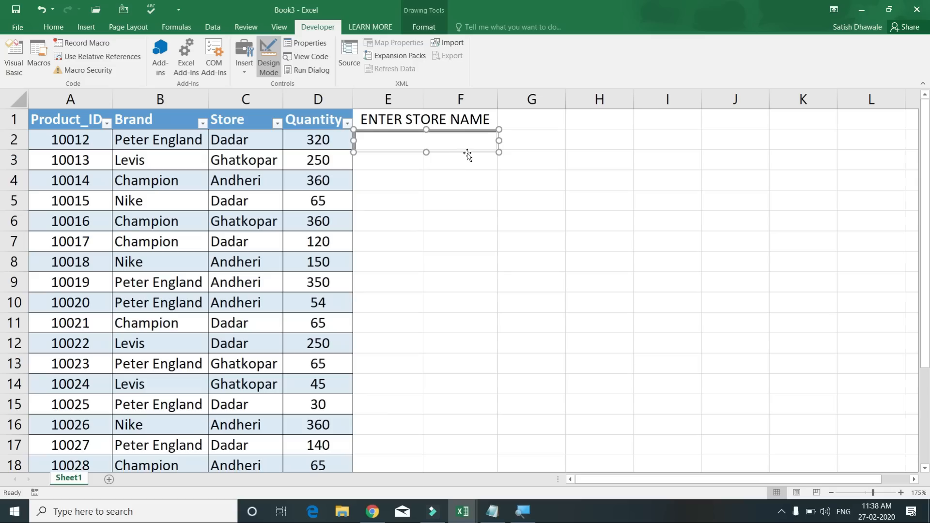
{"action": "left_click", "coordinate": [270, 62]}
{"action": "left_click", "coordinate": [409, 140]}
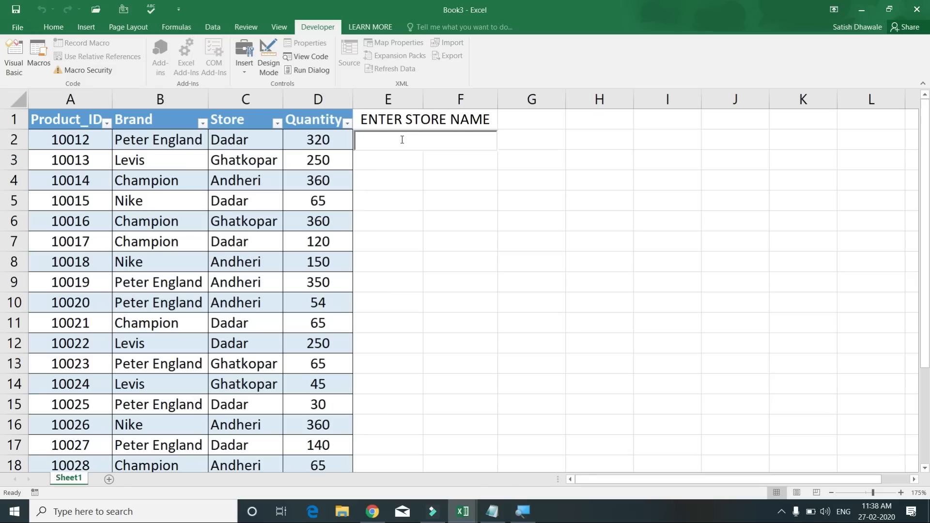
{"action": "left_click", "coordinate": [409, 173]}
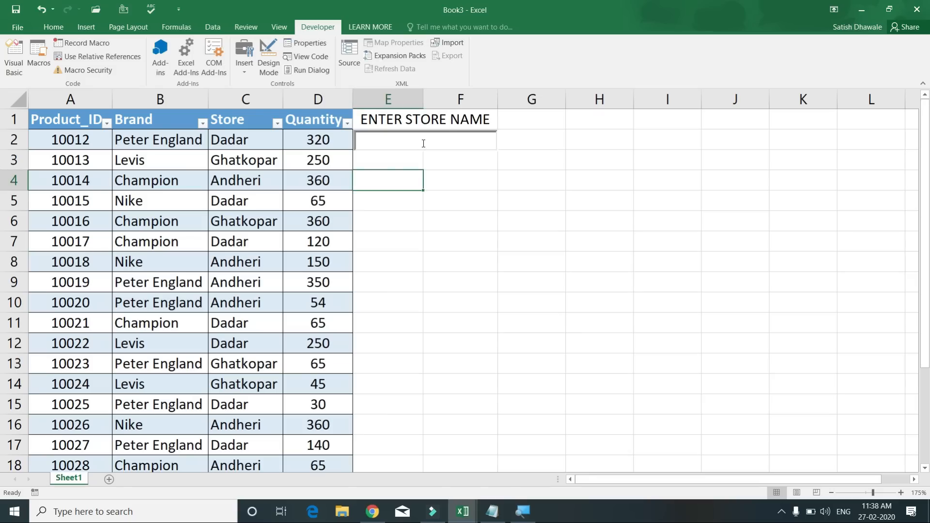
{"action": "left_click", "coordinate": [423, 143]}
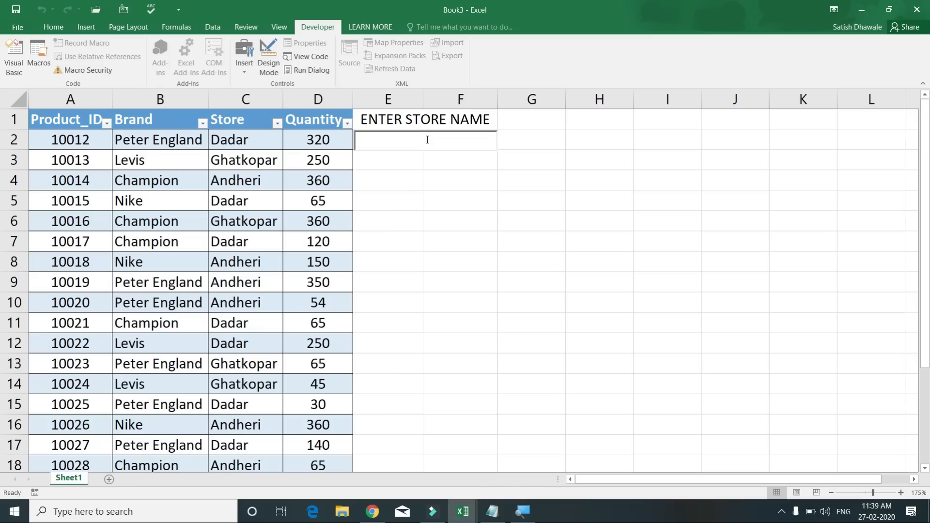
{"action": "left_click", "coordinate": [269, 61]}
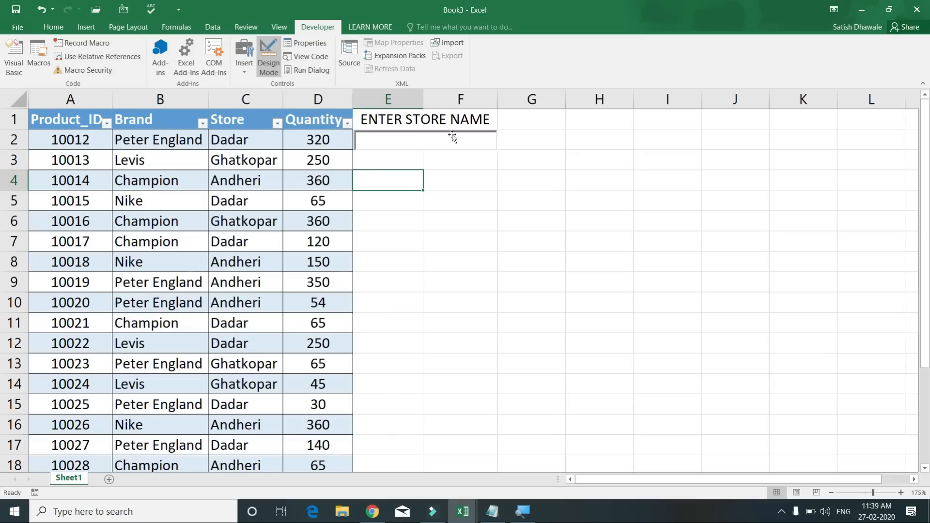
Set the LinkedCell property of the store name text box to G1 and close its properties
{"action": "left_click", "coordinate": [475, 142]}
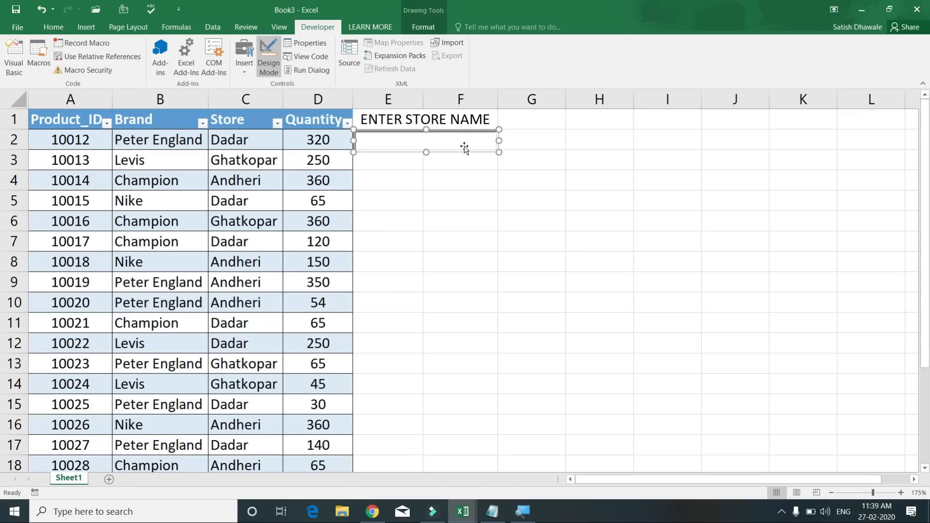
{"action": "left_click", "coordinate": [535, 118]}
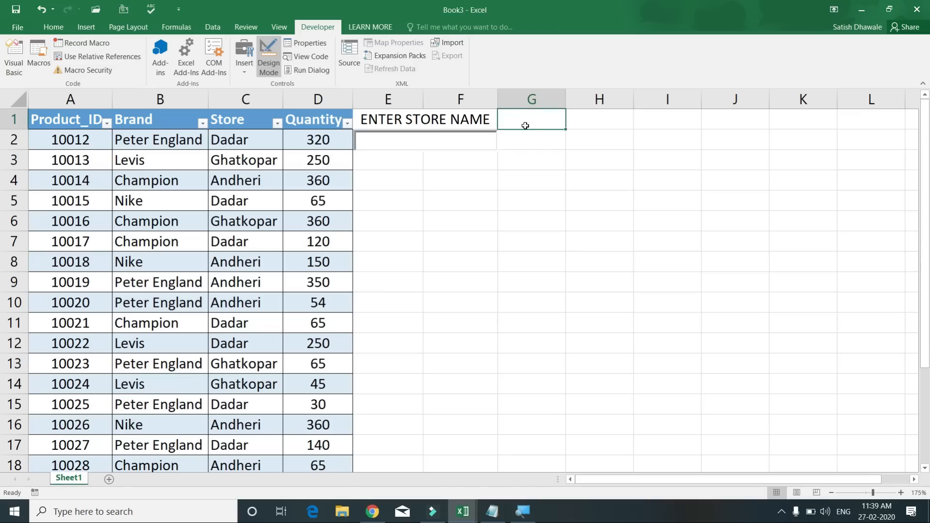
{"action": "left_click", "coordinate": [454, 139]}
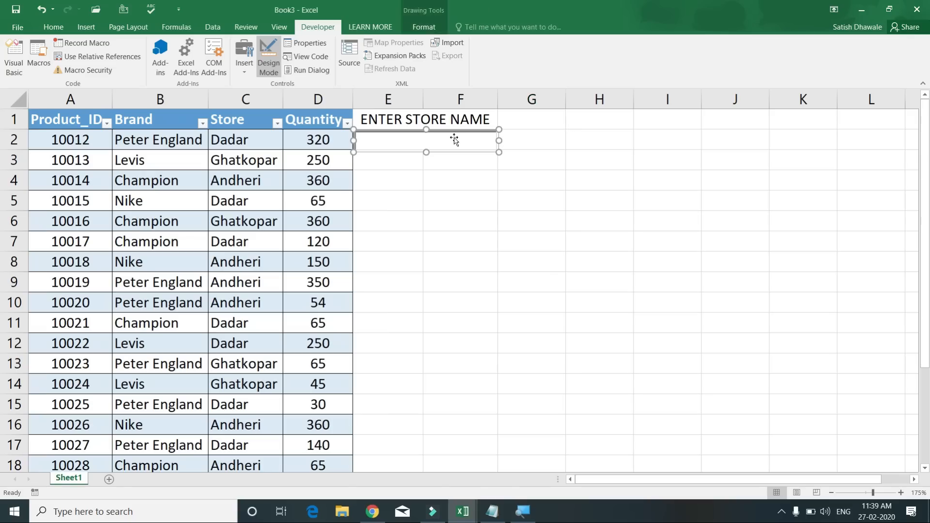
{"action": "right_click", "coordinate": [454, 138]}
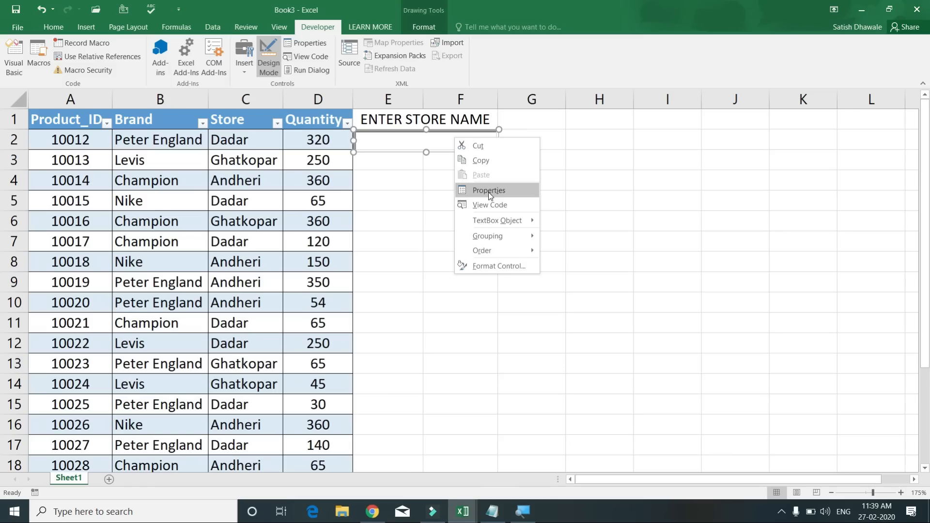
{"action": "left_click", "coordinate": [489, 192]}
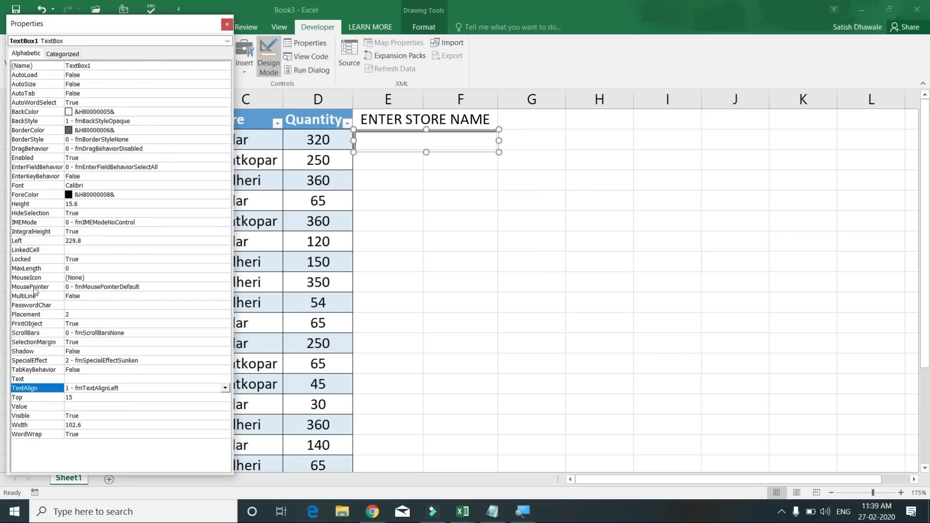
{"action": "left_click_drag", "start_coordinate": [73, 28], "coordinate": [138, 33]}
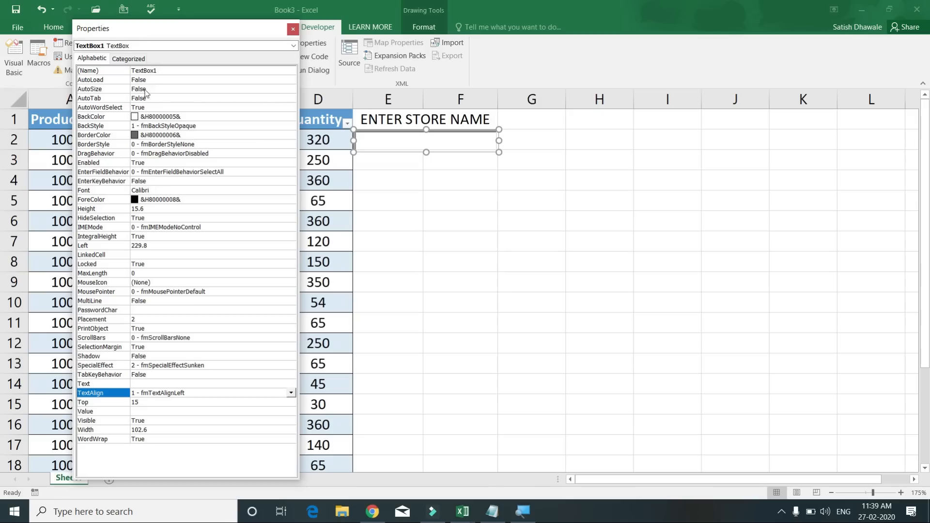
{"action": "left_click", "coordinate": [411, 140]}
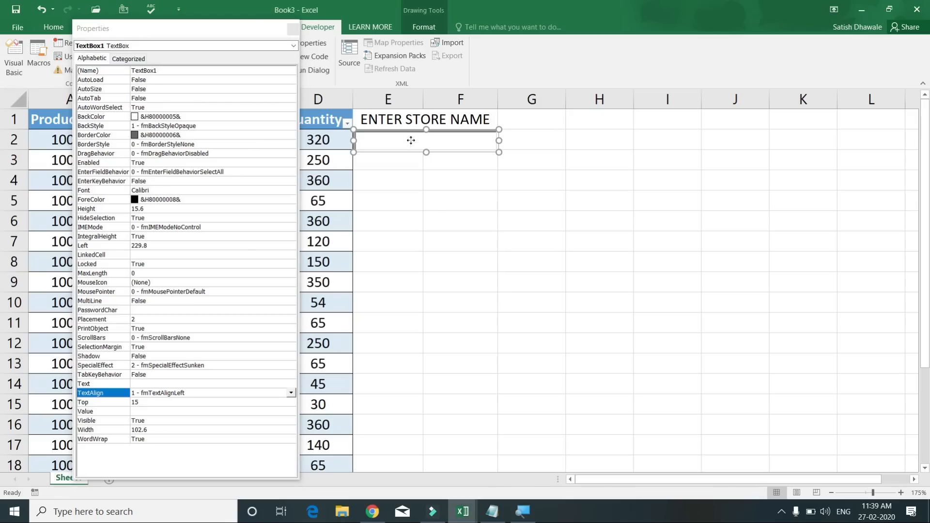
{"action": "right_click", "coordinate": [411, 141]}
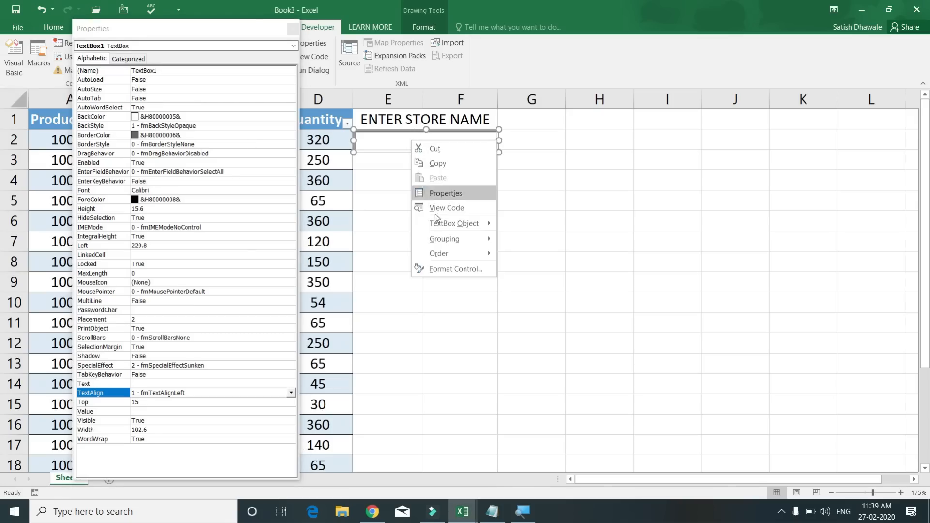
{"action": "left_click", "coordinate": [165, 31]}
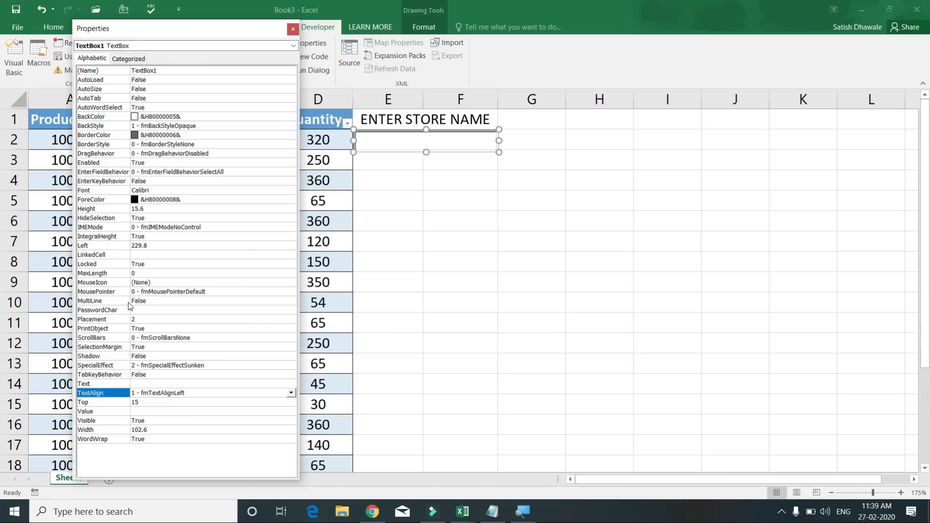
{"action": "left_click", "coordinate": [140, 255]}
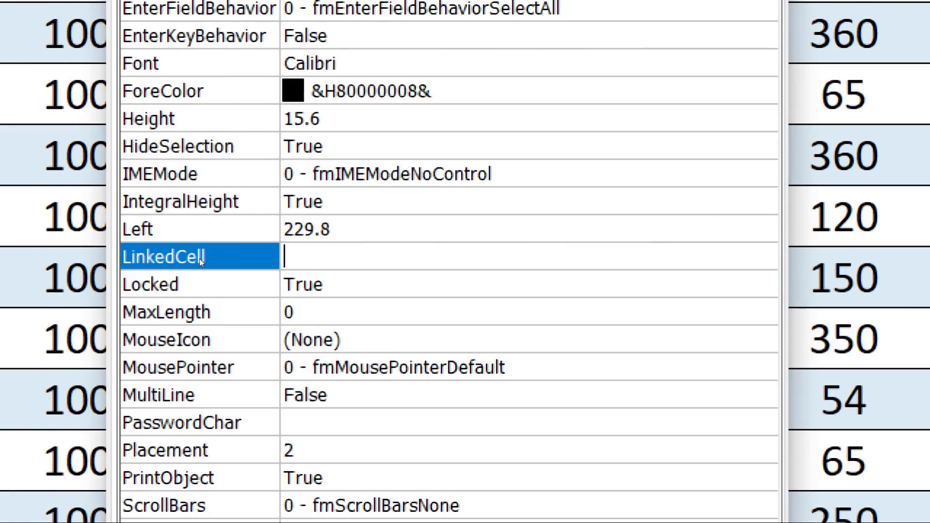
{"action": "type", "text": "G1"}
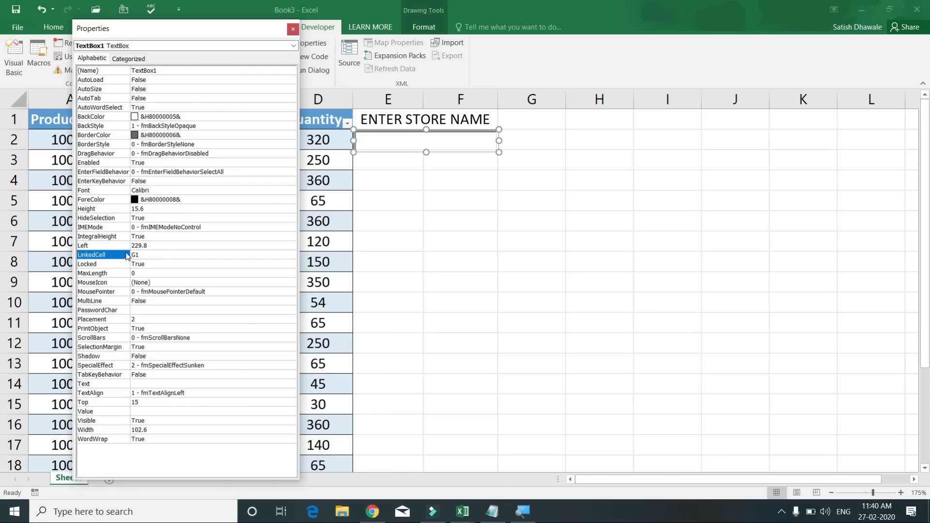
{"action": "left_click", "coordinate": [293, 30]}
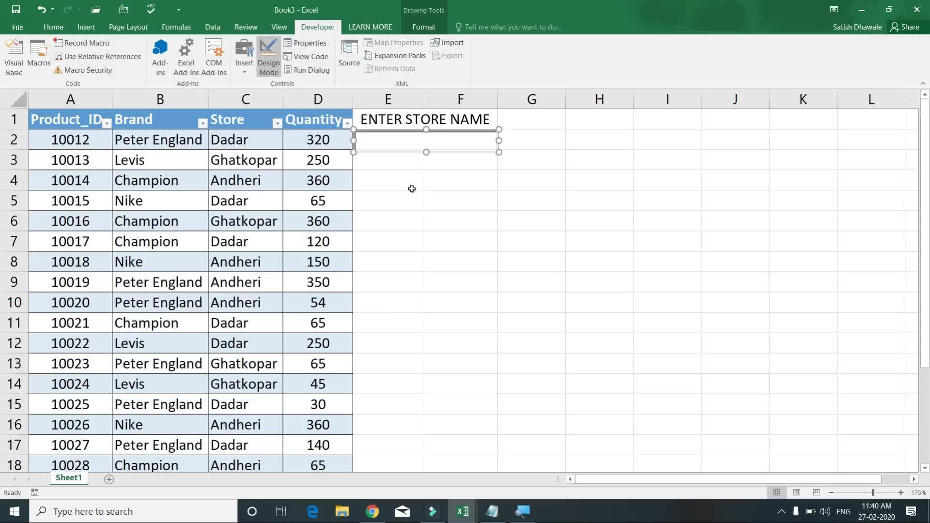
Turn off Design Mode so the store name text box accepts typed entries
{"action": "left_click", "coordinate": [425, 176]}
{"action": "left_click", "coordinate": [420, 144]}
{"action": "left_click", "coordinate": [269, 58]}
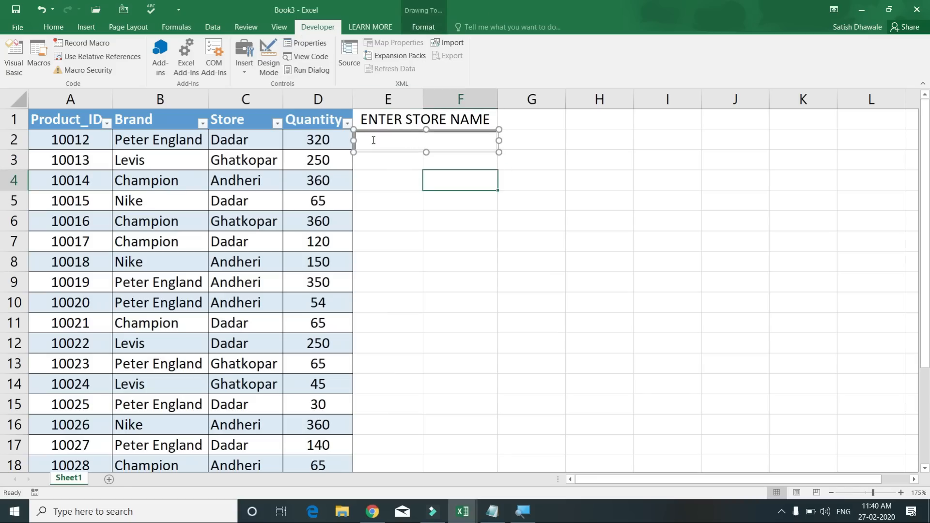
Test the store name text box's link to G1 by entering DADAR, and clear the entry
{"action": "left_click", "coordinate": [408, 138]}
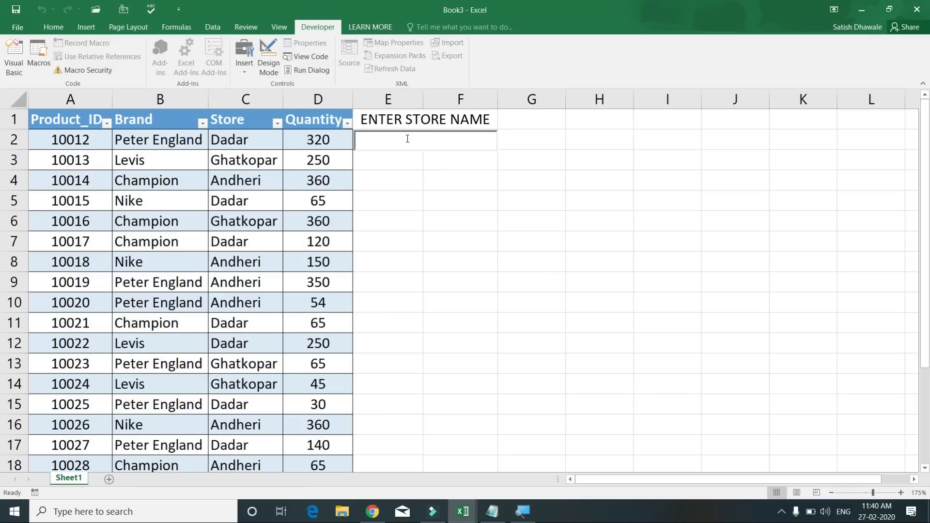
{"action": "type", "text": "DADAR"}
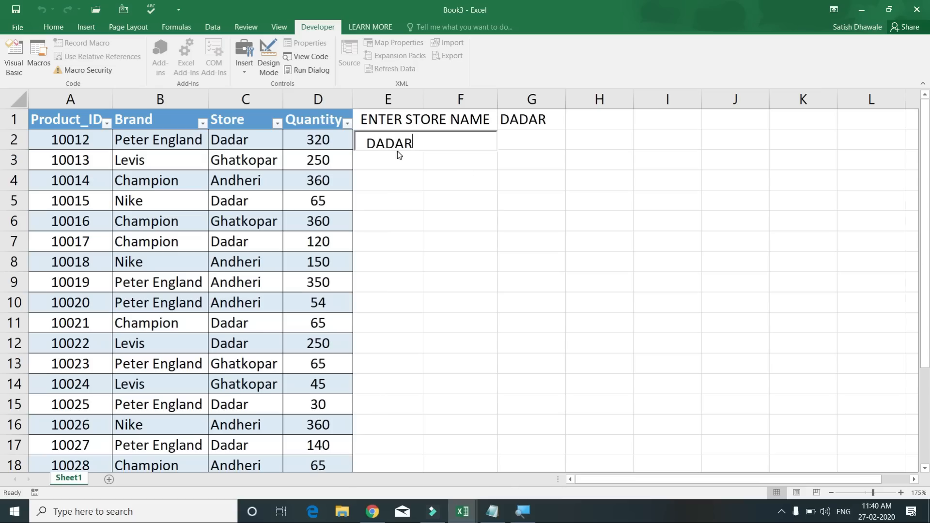
{"action": "key", "text": "BackSpace"}
{"action": "key", "text": "BackSpace"}
{"action": "key", "text": "BackSpace"}
{"action": "key", "text": "BackSpace"}
{"action": "key", "text": "BackSpace"}
{"action": "left_click", "coordinate": [442, 154]}
Turn on Design Mode and make the store name text box slightly taller so it extends into row 3
{"action": "left_click", "coordinate": [268, 58]}
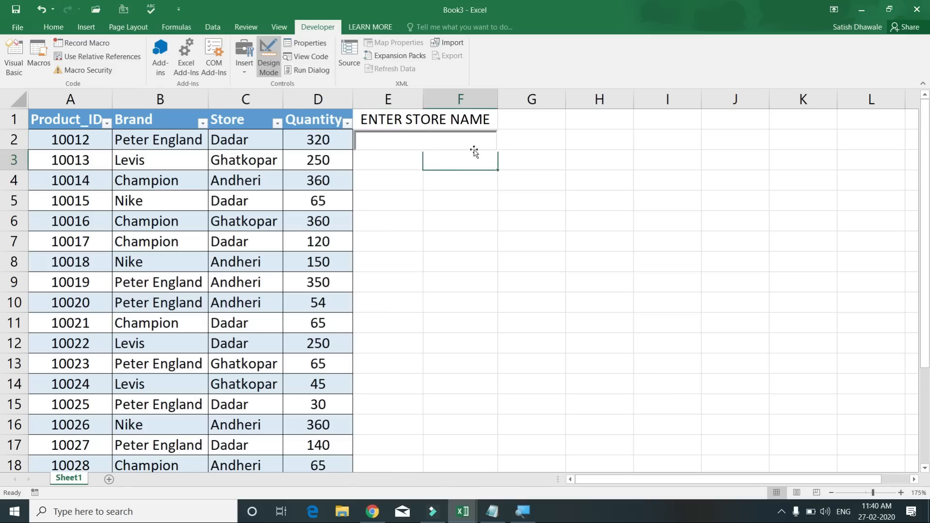
{"action": "left_click", "coordinate": [434, 147]}
{"action": "left_click_drag", "start_coordinate": [424, 153], "coordinate": [427, 157]}
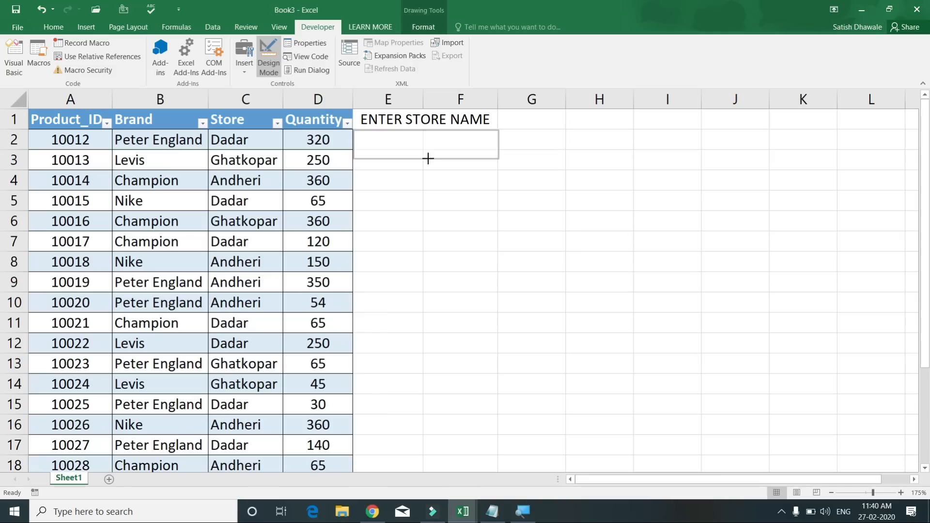
{"action": "left_click", "coordinate": [530, 185]}
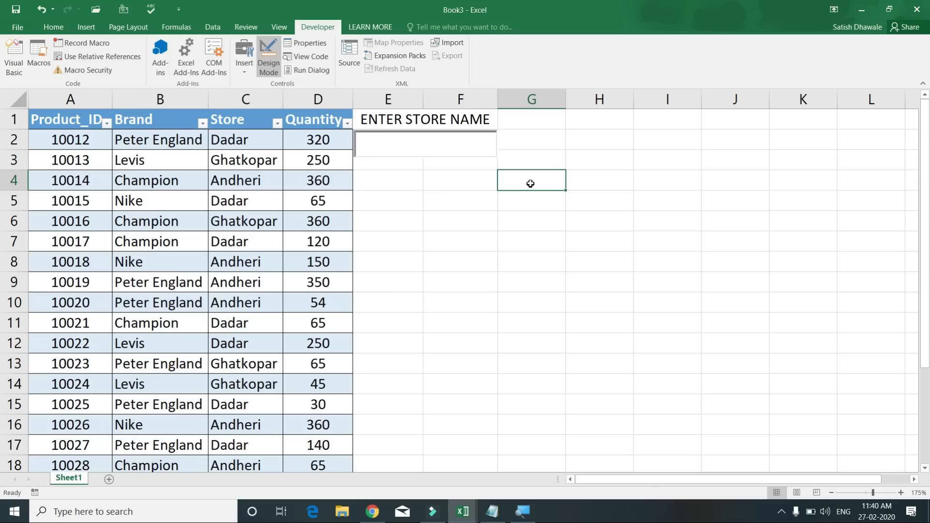
{"action": "left_click", "coordinate": [541, 115]}
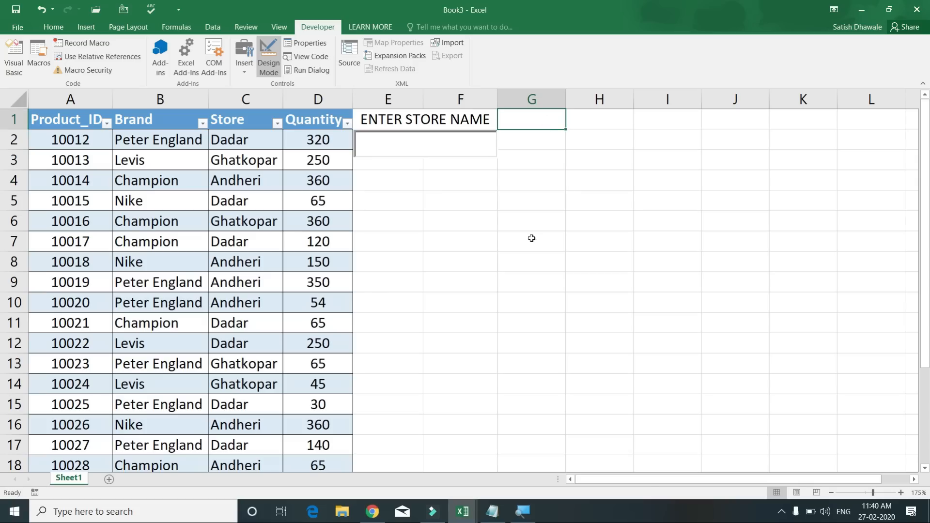
Switch to Notepad, copy the whole TextBox1_Change macro, and return to the Excel workbook
{"action": "left_click", "coordinate": [493, 510]}
{"action": "left_click_drag", "start_coordinate": [309, 322], "coordinate": [4, 61]}
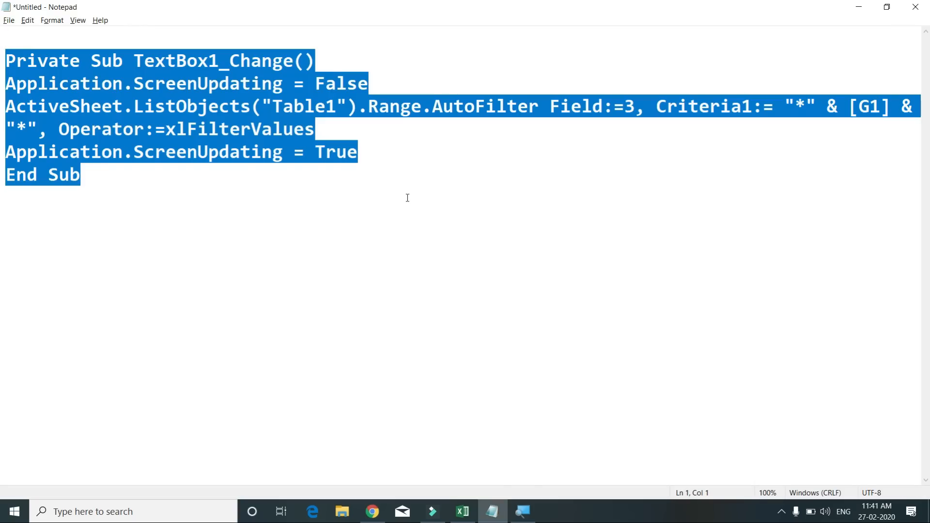
{"action": "key", "text": "alt+Tab"}
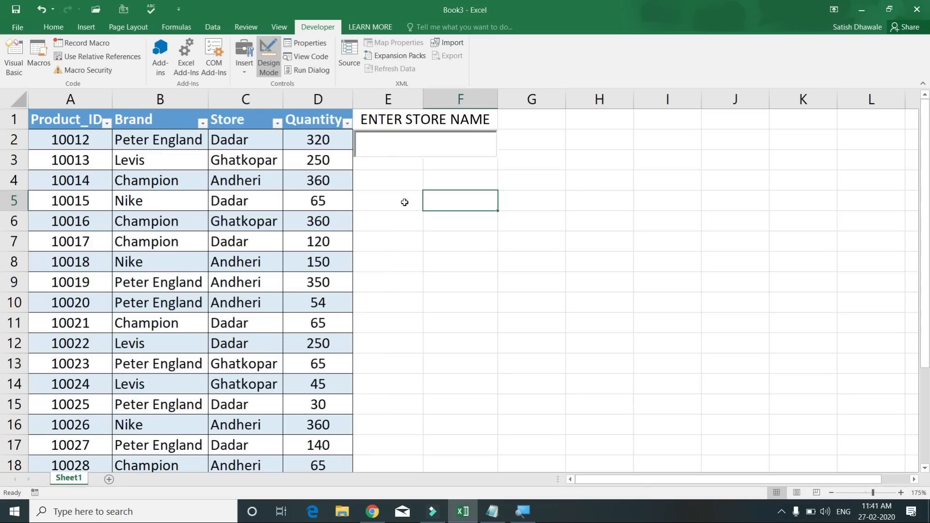
Open the store name text box's Change event code and replace it with the copied AutoFilter macro
{"action": "left_click", "coordinate": [412, 142]}
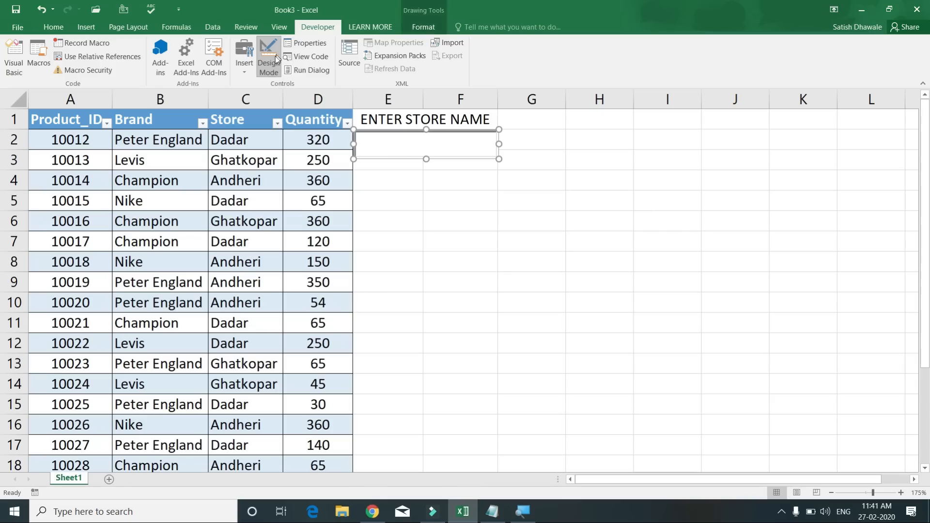
{"action": "double_click", "coordinate": [400, 160]}
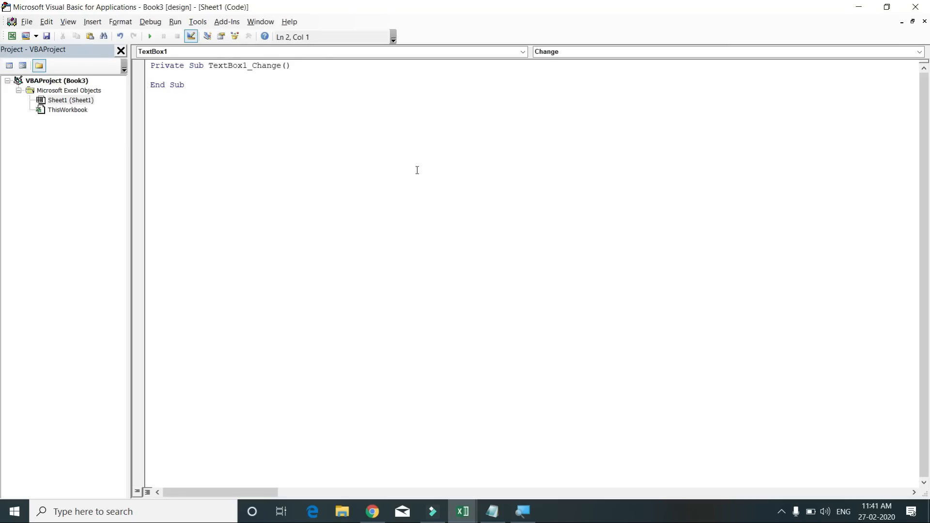
{"action": "key", "text": "ctrl+a"}
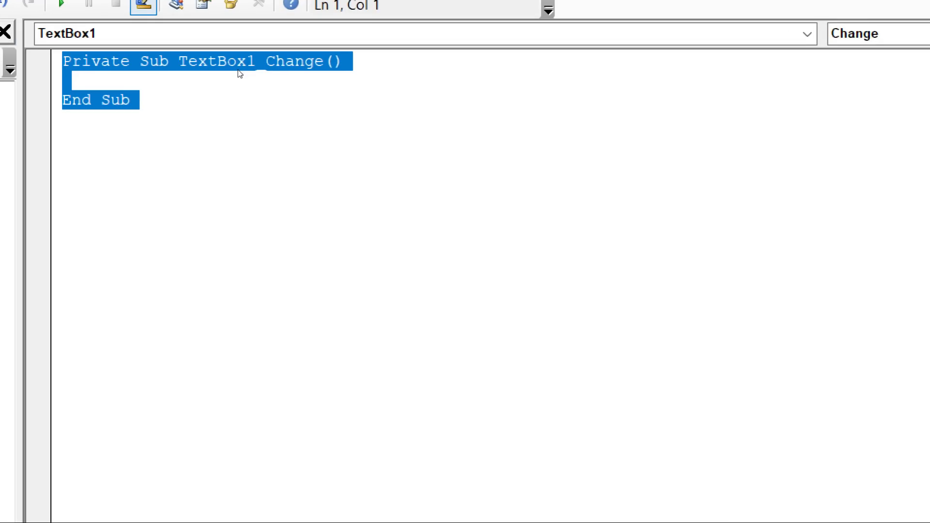
{"action": "key", "text": "ctrl+v"}
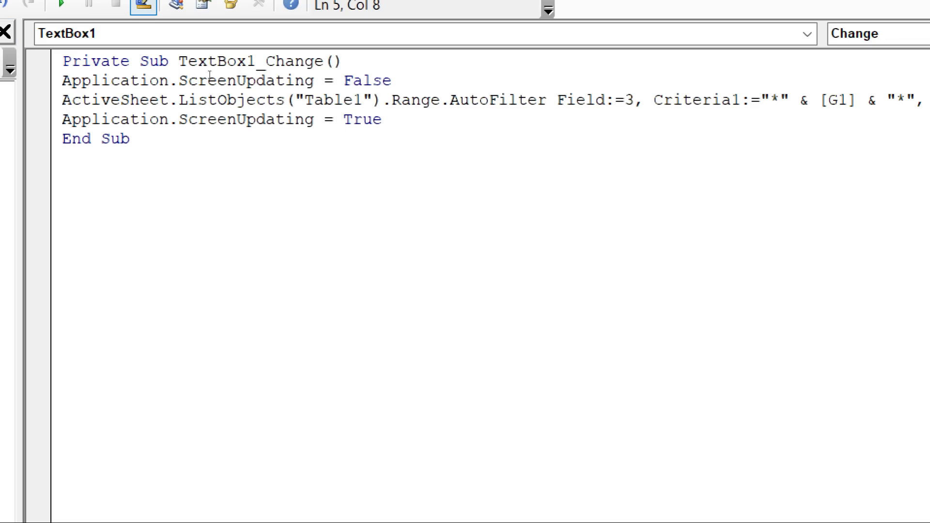
Examine the procedure name, the G1 criterion, the Table1 reference and the Field argument in the pasted macro
{"action": "left_click_drag", "start_coordinate": [178, 62], "coordinate": [342, 62]}
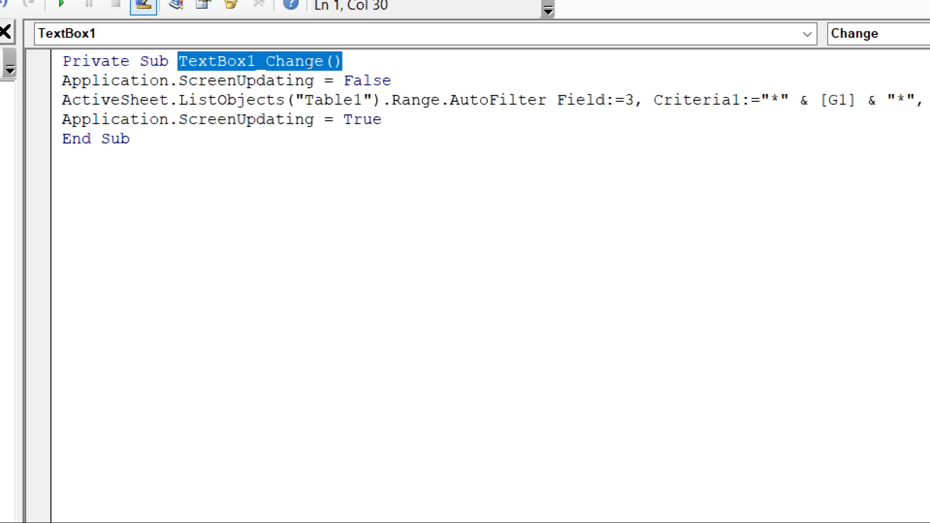
{"action": "left_click_drag", "start_coordinate": [857, 100], "coordinate": [827, 100]}
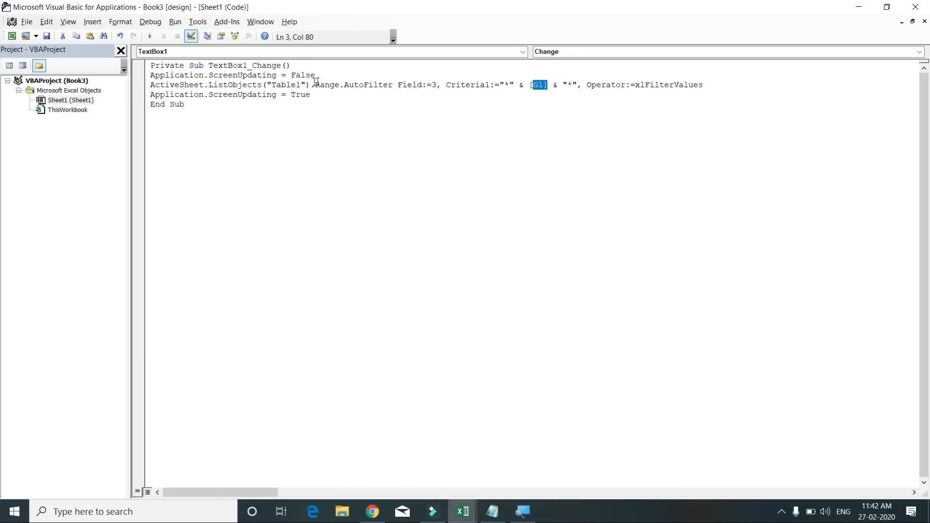
{"action": "left_click_drag", "start_coordinate": [306, 85], "coordinate": [276, 87]}
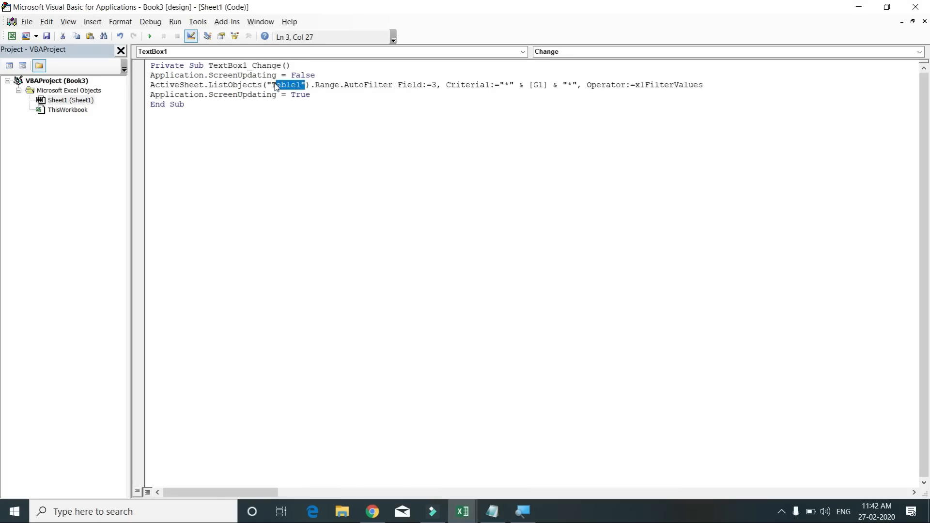
{"action": "left_click", "coordinate": [281, 94]}
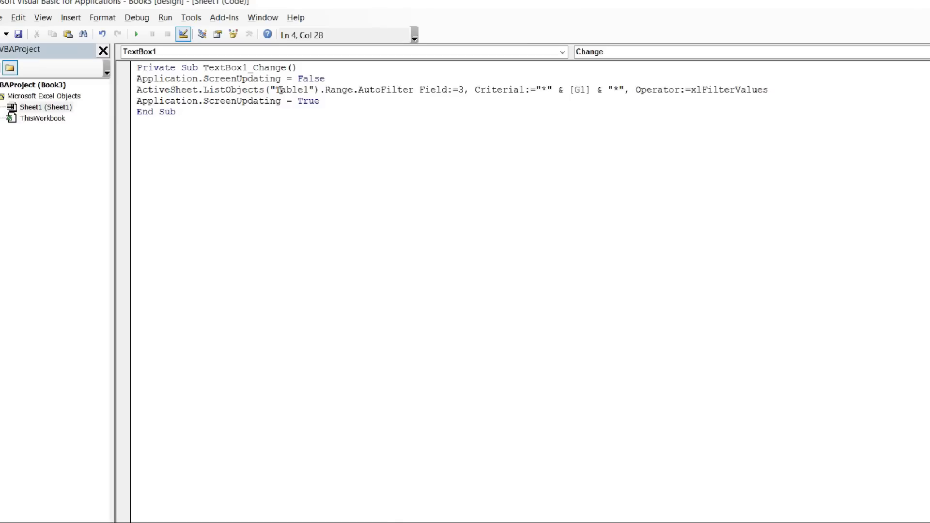
{"action": "left_click_drag", "start_coordinate": [430, 90], "coordinate": [474, 92]}
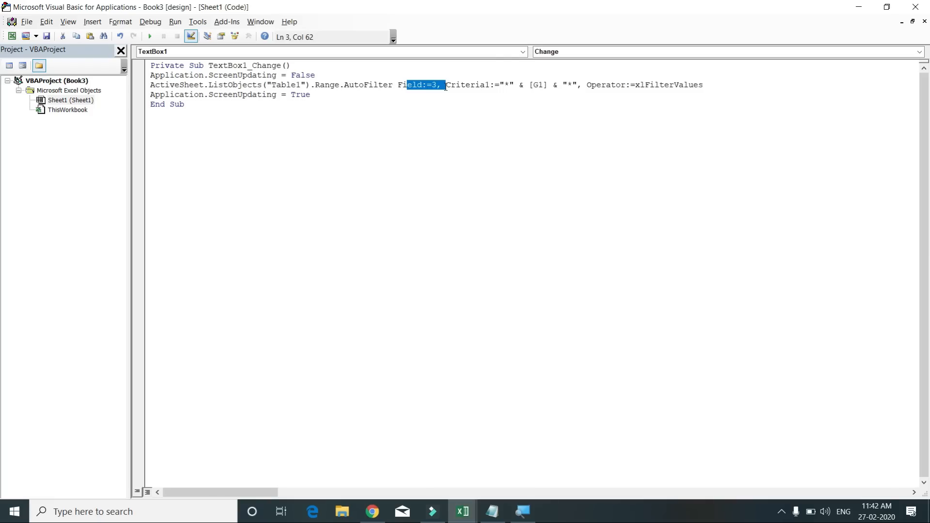
Compare the Field number in the AutoFilter line with the positions of the Store and Brand columns in the table
{"action": "key", "text": "alt+F11"}
{"action": "left_click", "coordinate": [406, 205]}
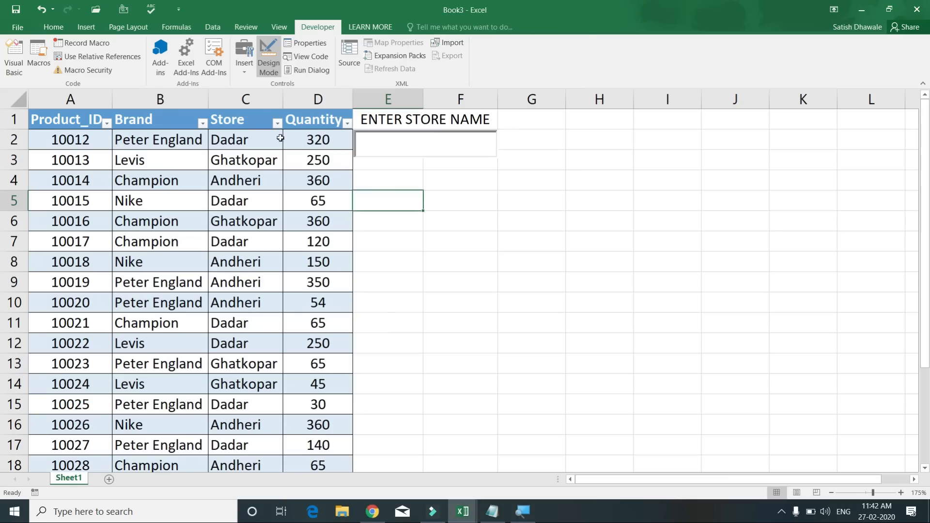
{"action": "left_click", "coordinate": [256, 101]}
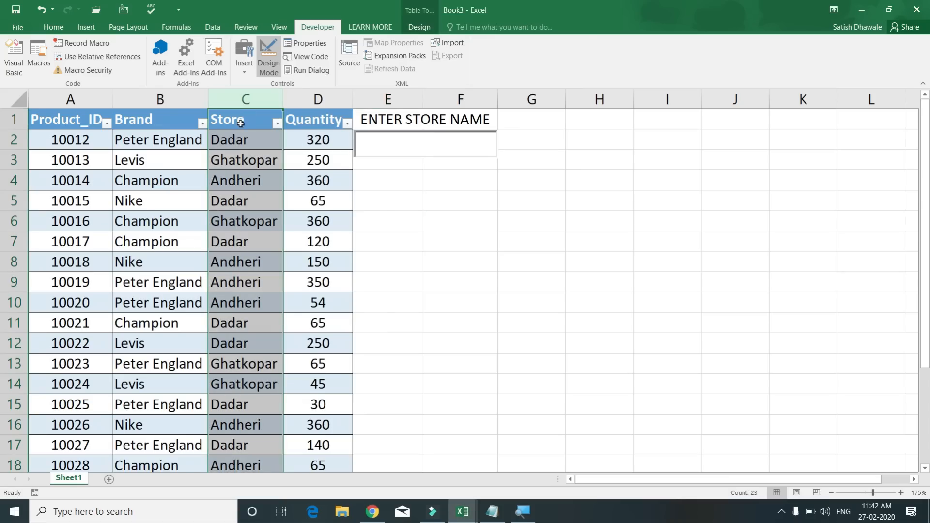
{"action": "key", "text": "alt+F11"}
{"action": "left_click", "coordinate": [281, 83]}
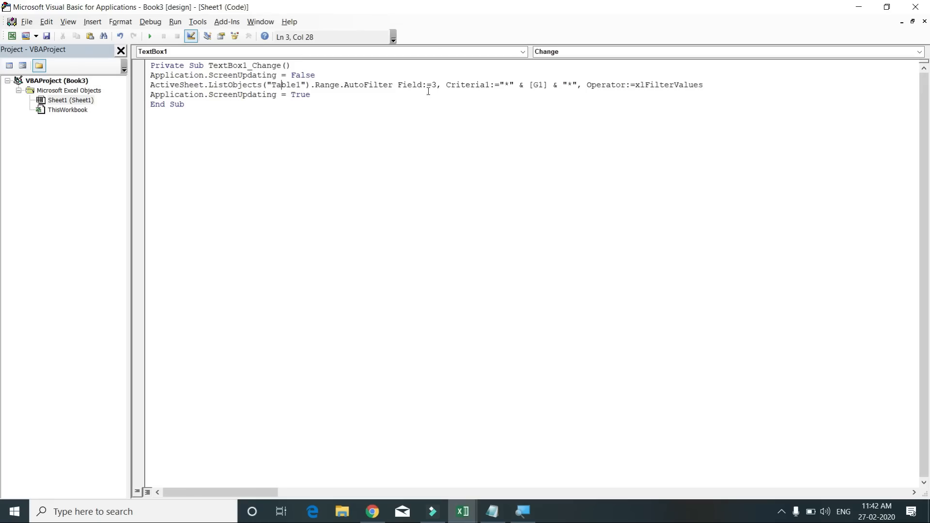
{"action": "left_click_drag", "start_coordinate": [437, 87], "coordinate": [430, 88]}
{"action": "key", "text": "alt+F11"}
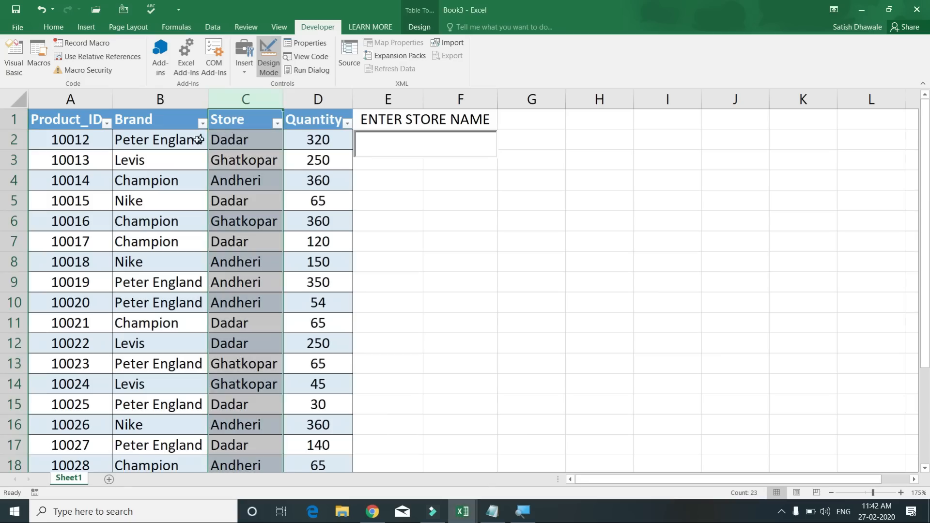
{"action": "left_click", "coordinate": [151, 118]}
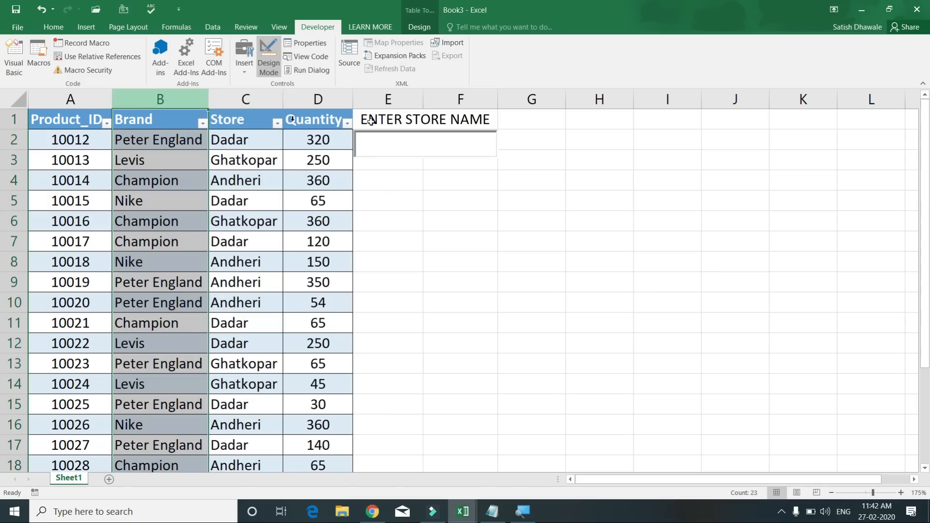
{"action": "left_click", "coordinate": [411, 118]}
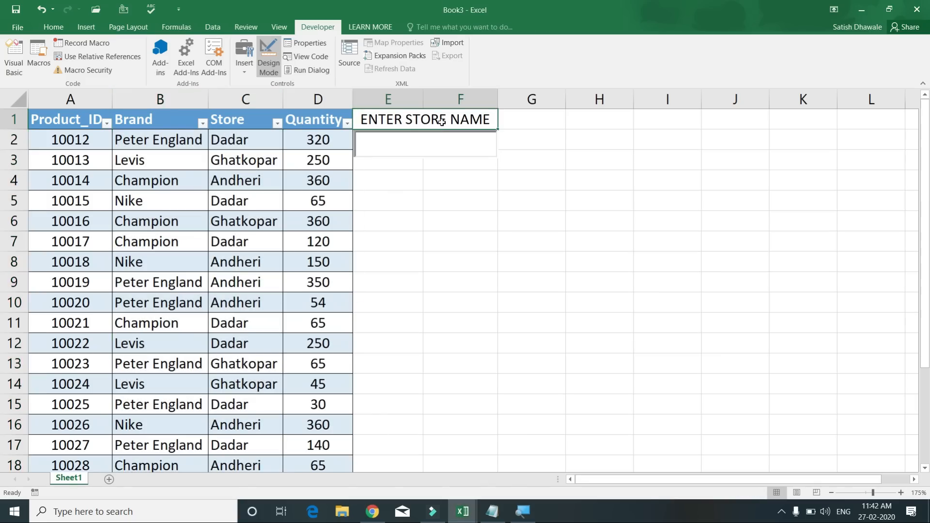
{"action": "key", "text": "alt+F11"}
{"action": "type", "text": "2"}
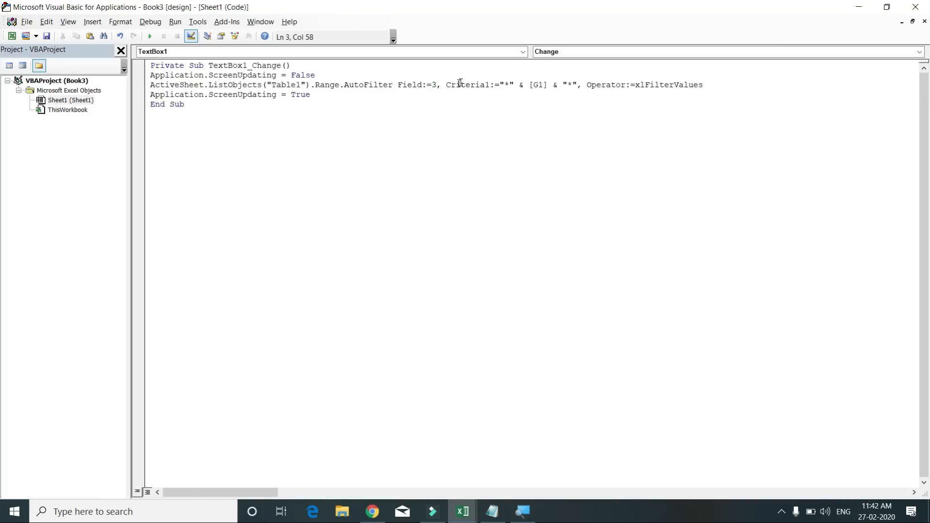
{"action": "key", "text": "alt+F11"}
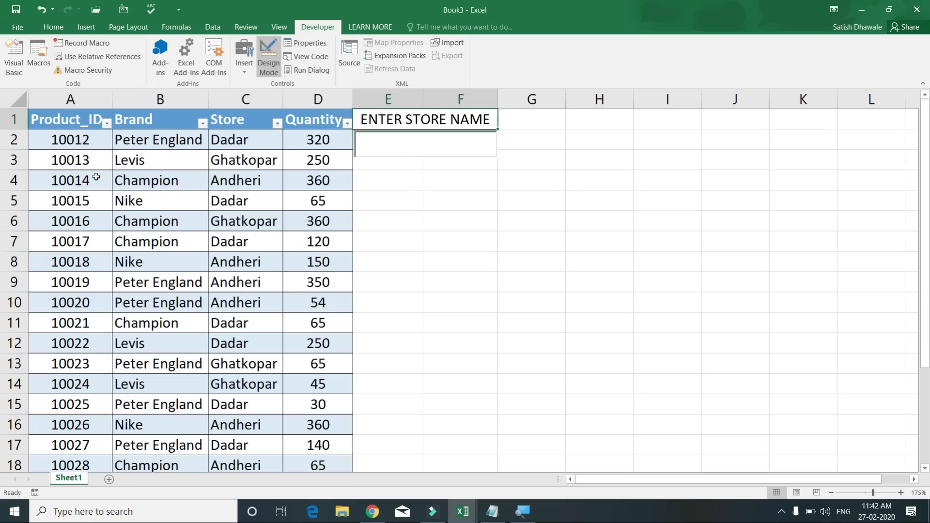
Examine the two Application.ScreenUpdating lines before and after the AutoFilter line in the macro
{"action": "key", "text": "alt+F11"}
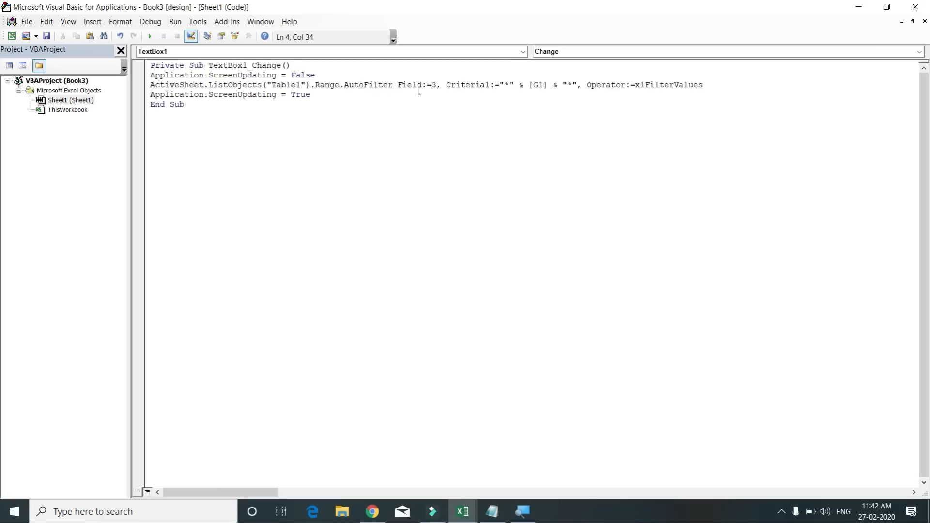
{"action": "left_click_drag", "start_coordinate": [253, 74], "coordinate": [352, 78]}
{"action": "left_click_drag", "start_coordinate": [243, 95], "coordinate": [330, 95]}
{"action": "left_click", "coordinate": [331, 96]}
Return to the worksheet, filter the table by entering DADAR in the store name text box, and clear the entry
{"action": "key", "text": "alt+F11"}
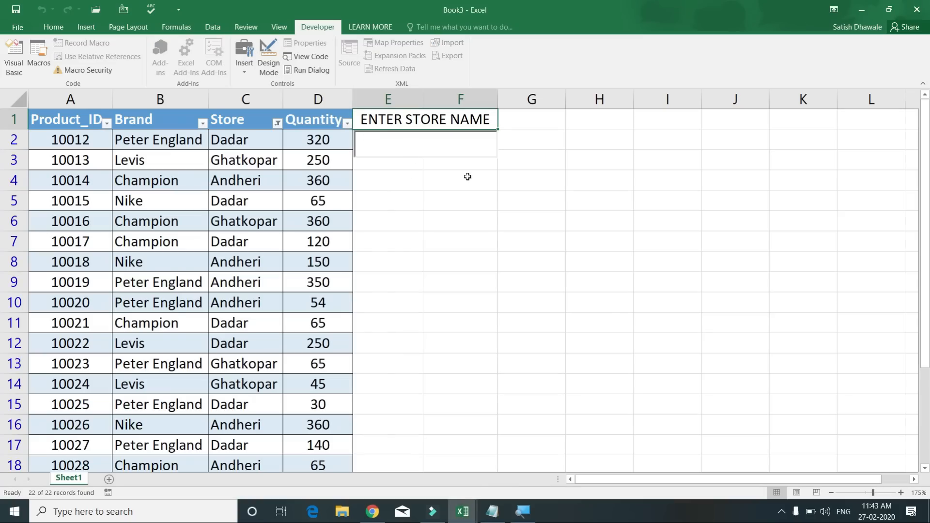
{"action": "type", "text": "D"}
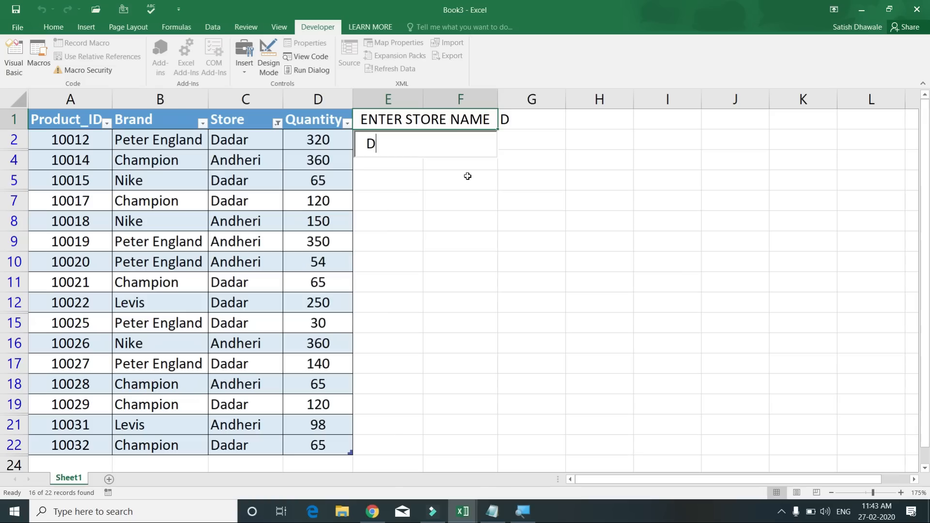
{"action": "type", "text": "ADAR"}
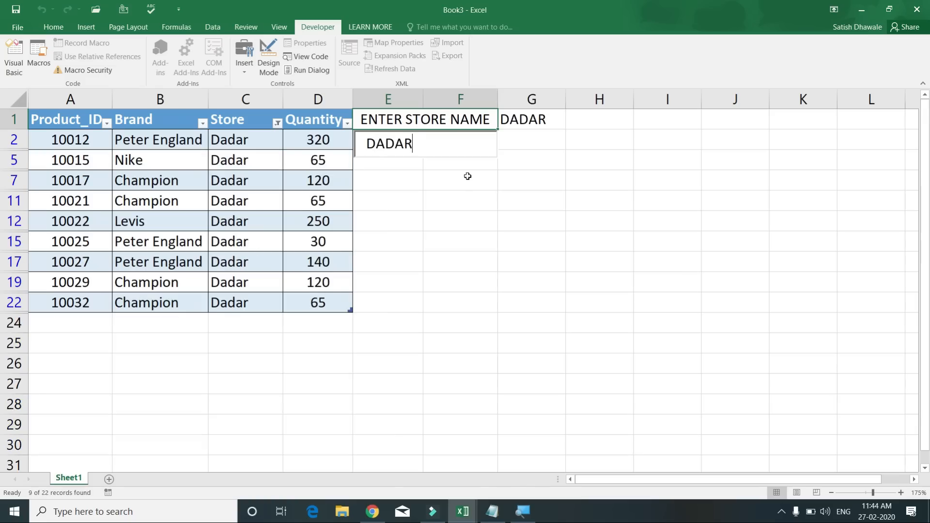
{"action": "key", "text": "BackSpace"}
{"action": "key", "text": "BackSpace"}
{"action": "key", "text": "BackSpace"}
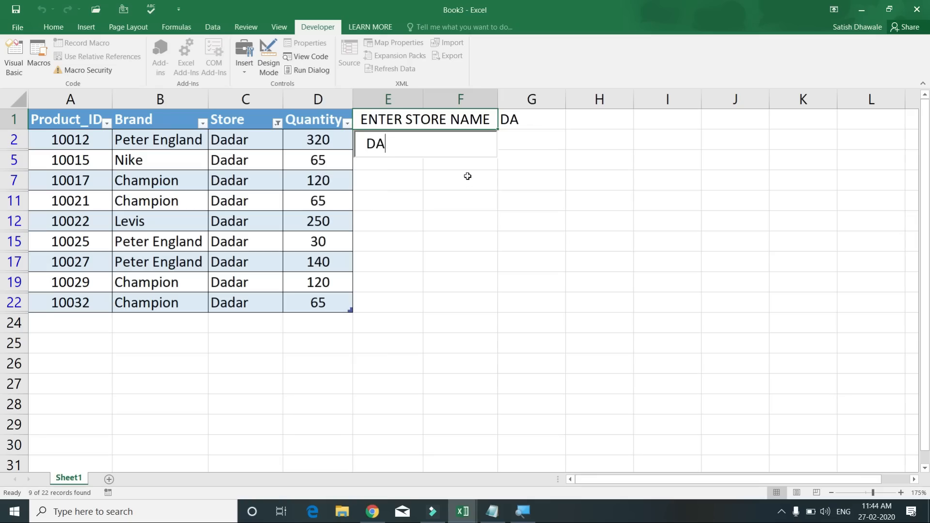
{"action": "key", "text": "BackSpace"}
{"action": "key", "text": "BackSpace"}
Filter the table by entering AN in the store name text box, and clear the entry
{"action": "type", "text": "A"}
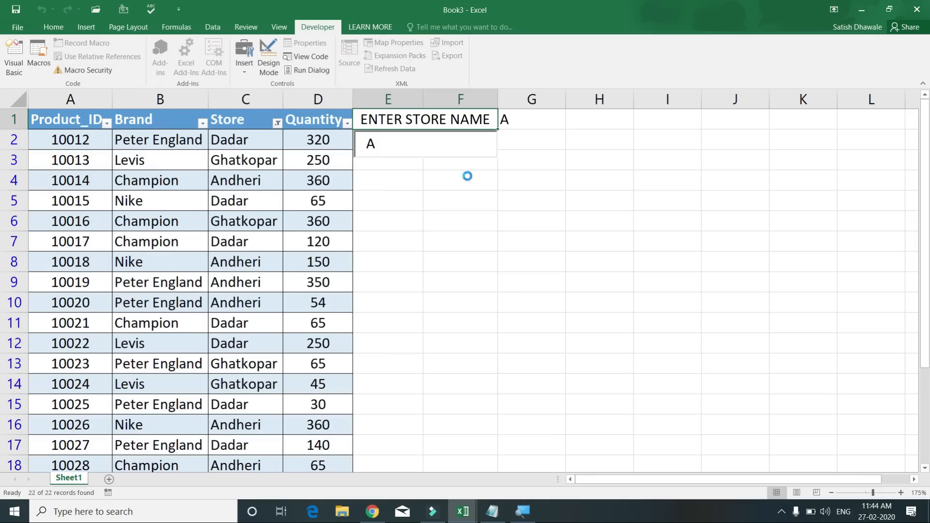
{"action": "type", "text": "N"}
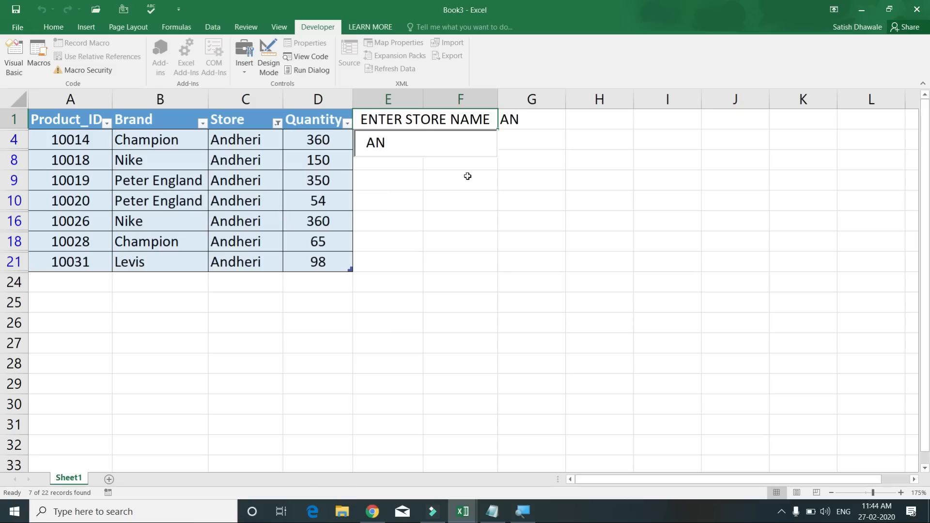
{"action": "key", "text": "BackSpace"}
{"action": "key", "text": "BackSpace"}
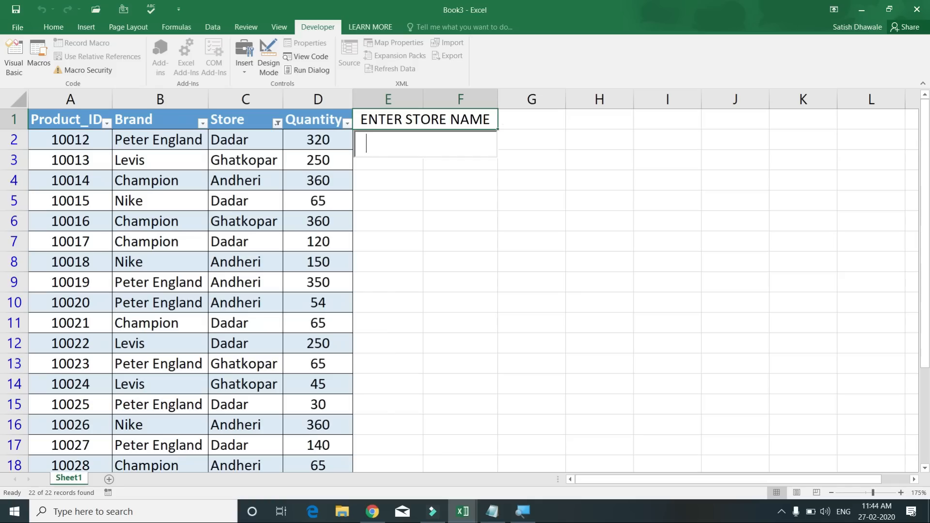
Test the live filter with the single letter D in the store name text box, and clear it
{"action": "type", "text": "D"}
{"action": "key", "text": "BackSpace"}
{"action": "type", "text": "D"}
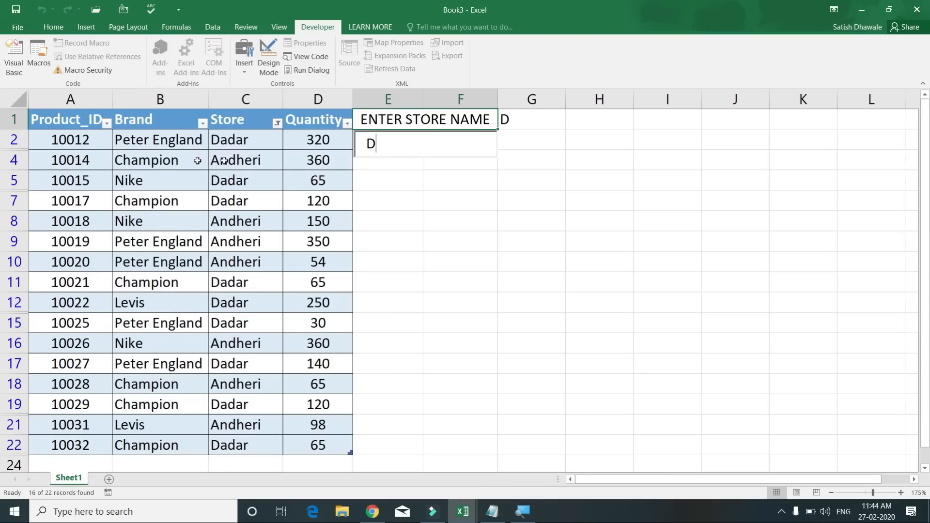
{"action": "key", "text": "BackSpace"}
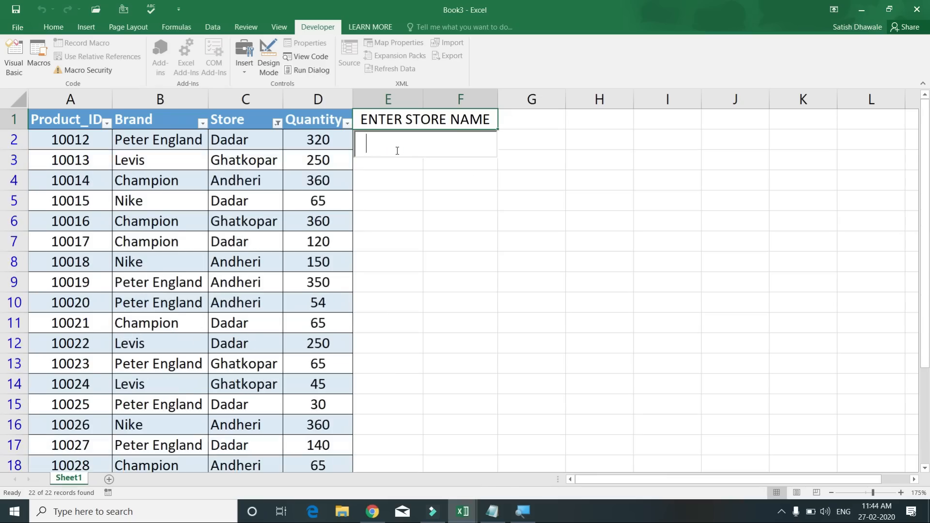
In the macro's AutoFilter line, remove the leading "*" & before [G1] so the criterion reads Criteria1:=[G1] & "*"
{"action": "key", "text": "alt+F11"}
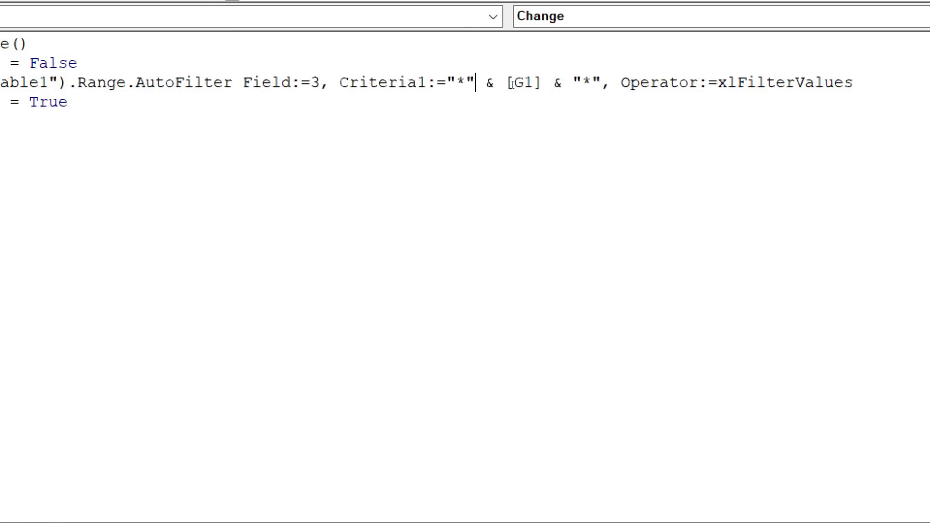
{"action": "left_click_drag", "start_coordinate": [465, 83], "coordinate": [508, 83]}
{"action": "key", "text": "shift+Left"}
{"action": "key", "text": "shift+Left"}
{"action": "key", "text": "shift+Left"}
{"action": "key", "text": "shift+Right"}
{"action": "key", "text": "Delete"}
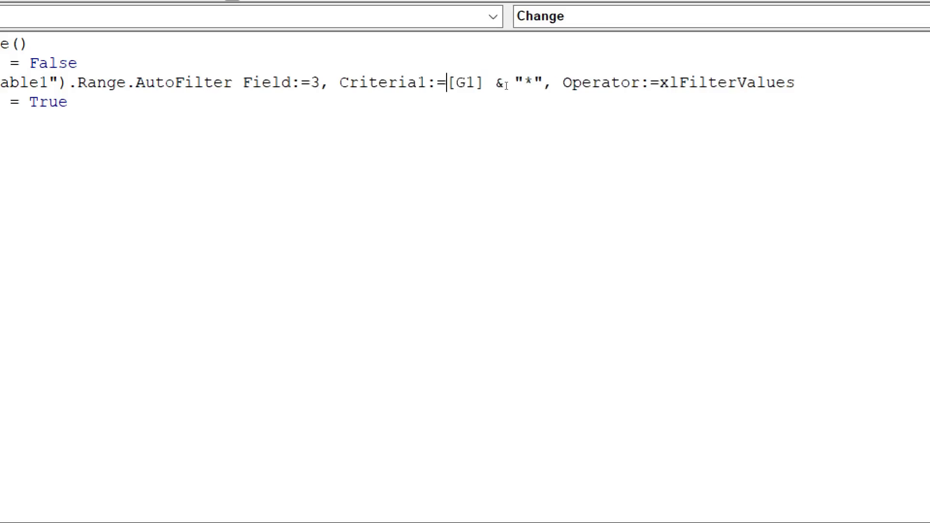
{"action": "key", "text": "ctrl+z"}
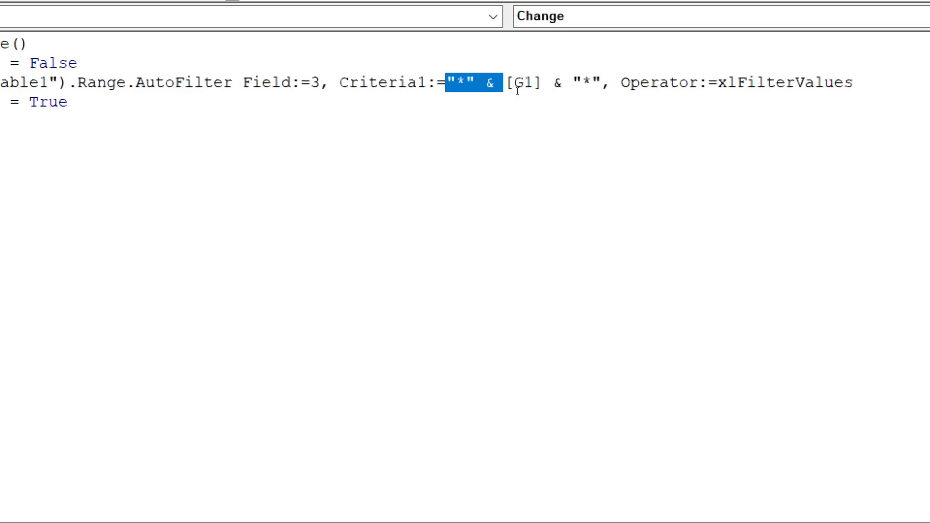
{"action": "key", "text": "Delete"}
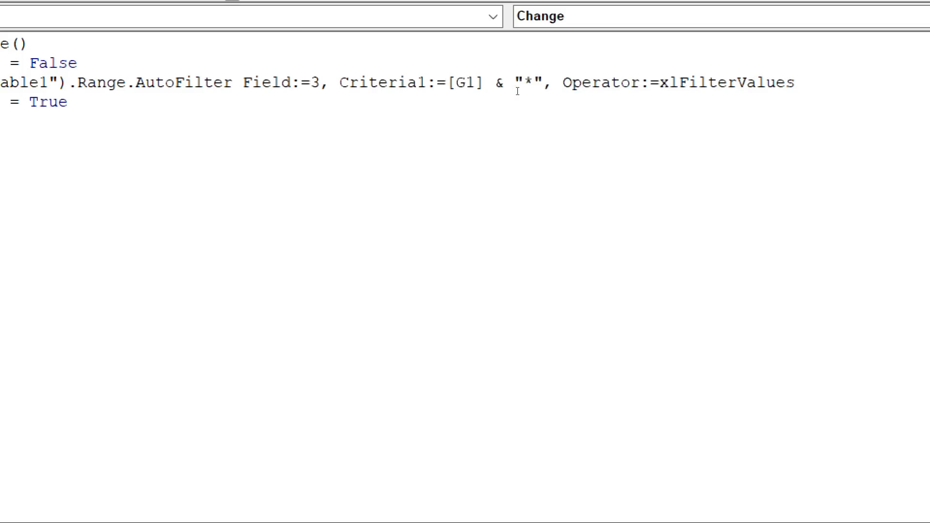
Return to the worksheet, test the store name text box with D, A and G one after another, and clear it
{"action": "key", "text": "alt+F11"}
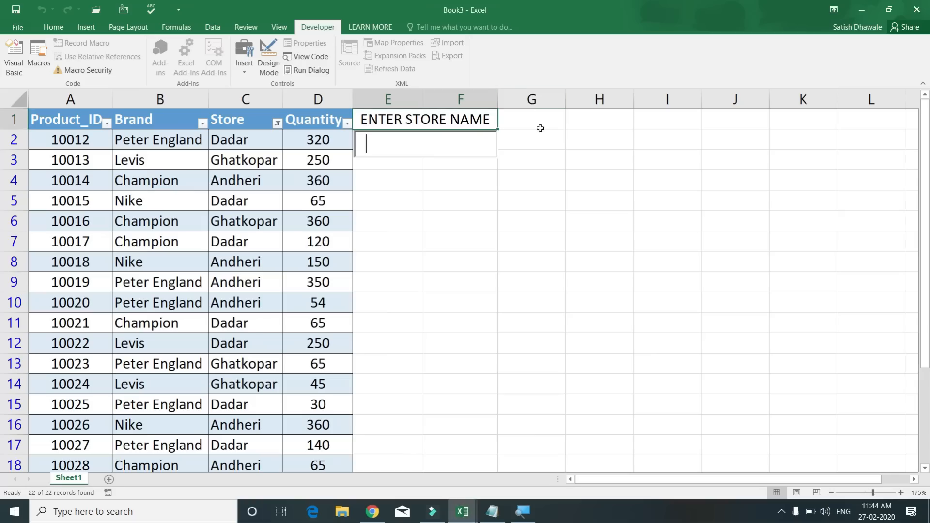
{"action": "type", "text": "D"}
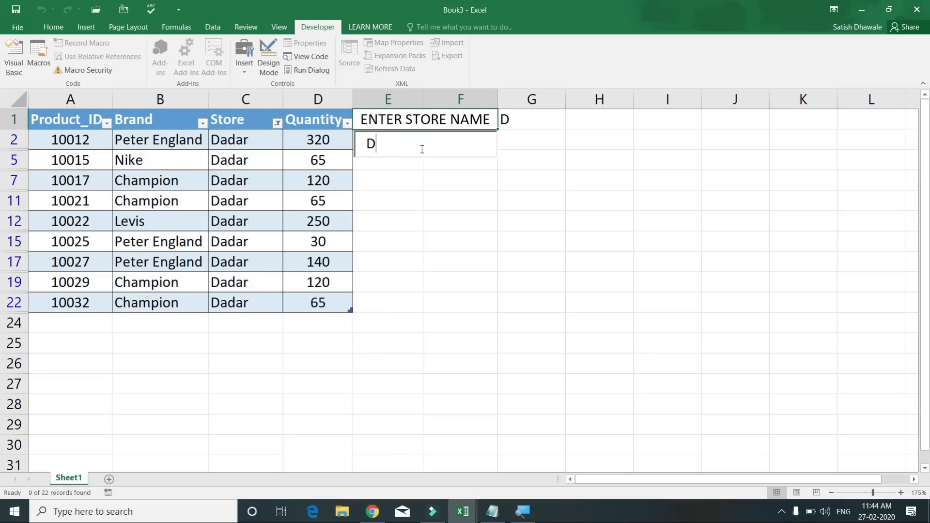
{"action": "key", "text": "BackSpace"}
{"action": "type", "text": "A"}
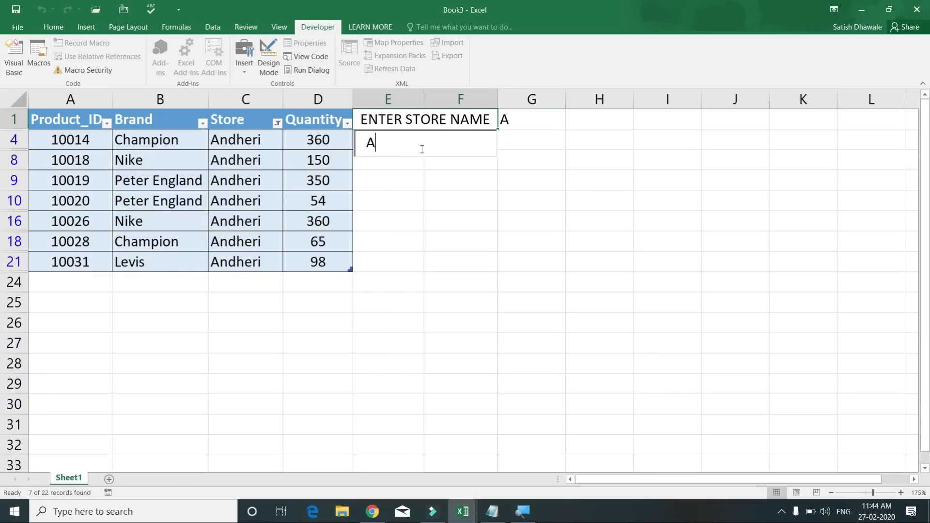
{"action": "key", "text": "BackSpace"}
{"action": "type", "text": "G"}
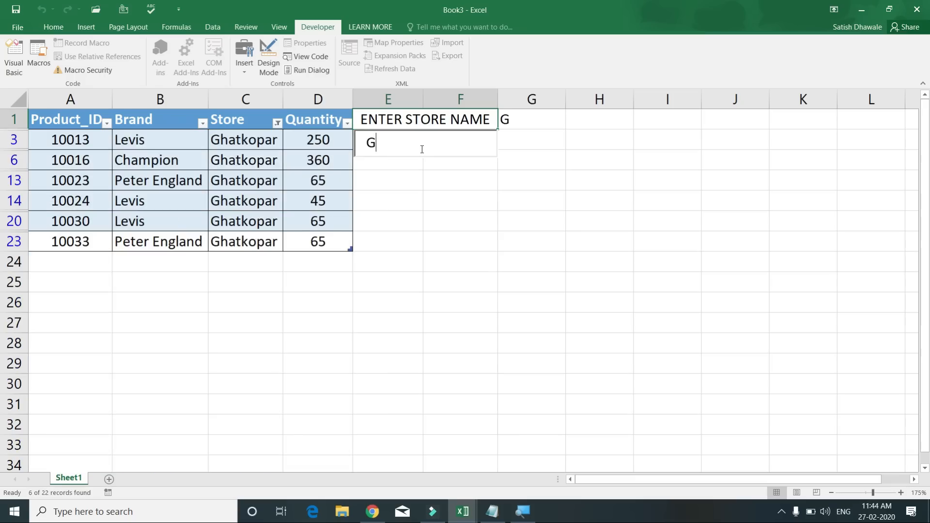
{"action": "key", "text": "BackSpace"}
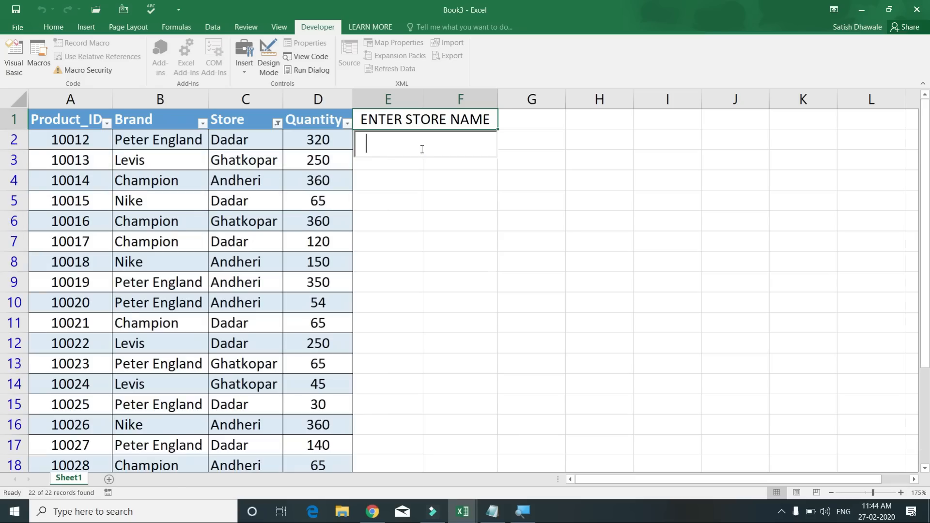